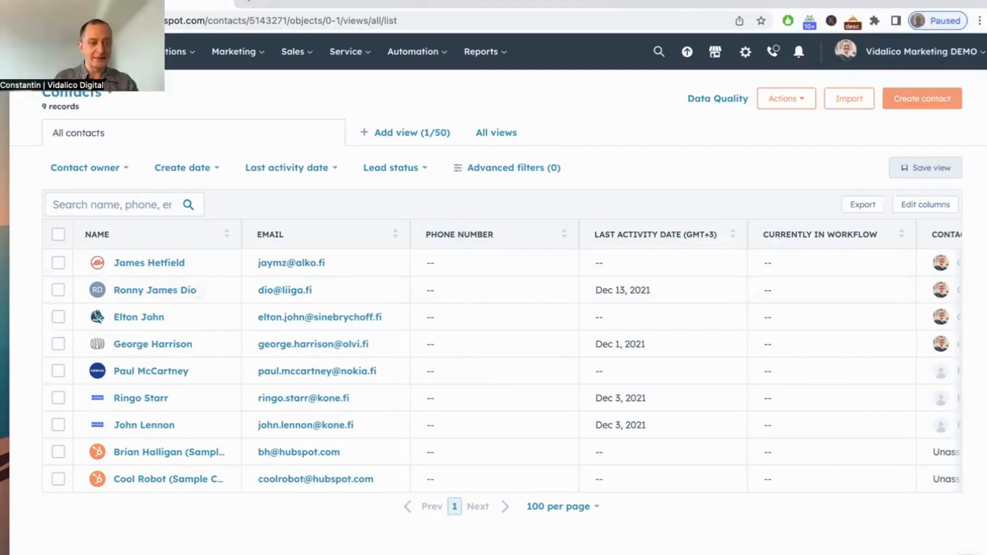
Step: Start a new contact, autofill the contact's email, first and last name from a saved address, and set the job title to CEO
click(918, 105)
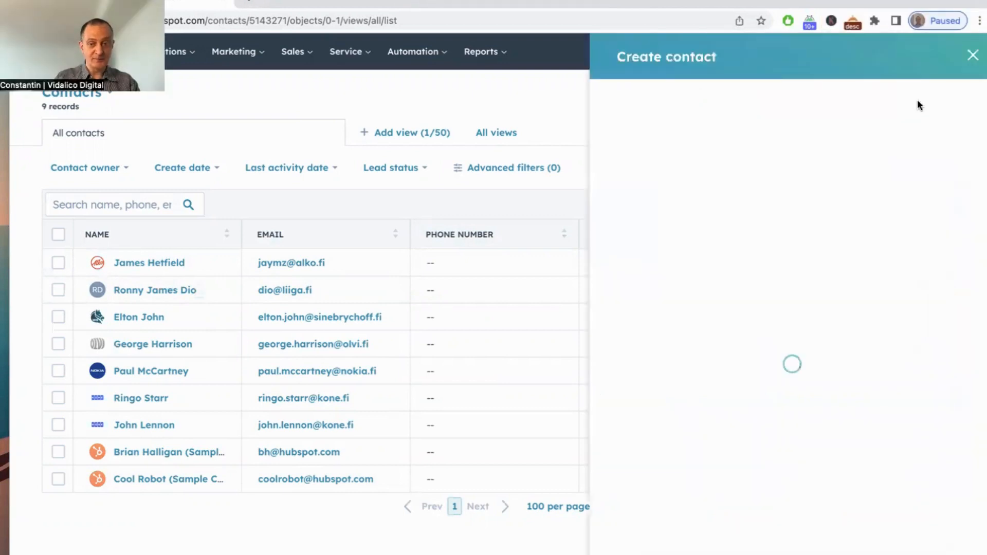
click(690, 163)
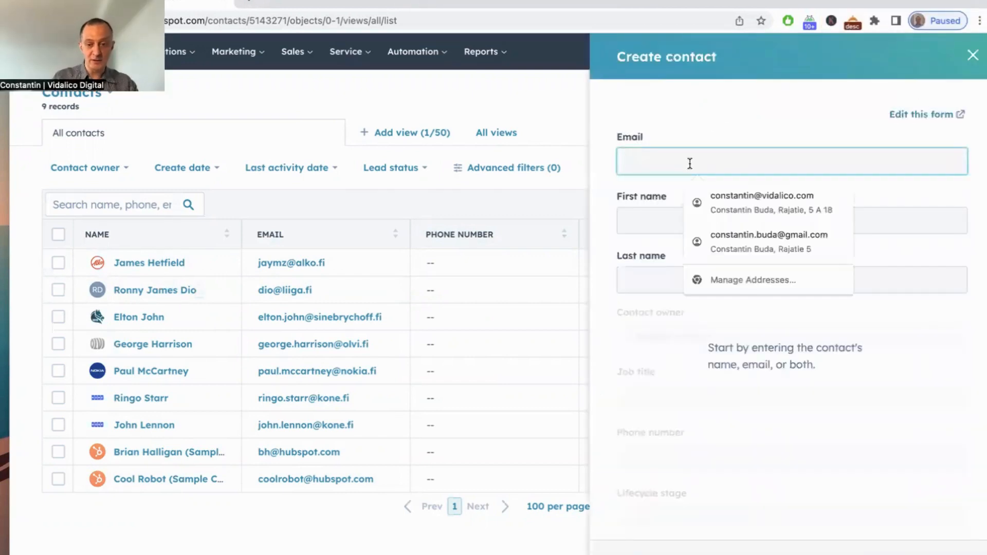
click(790, 198)
scroll(716, 266, down, 1)
scroll(717, 266, up, 1)
scroll(716, 266, up, 1)
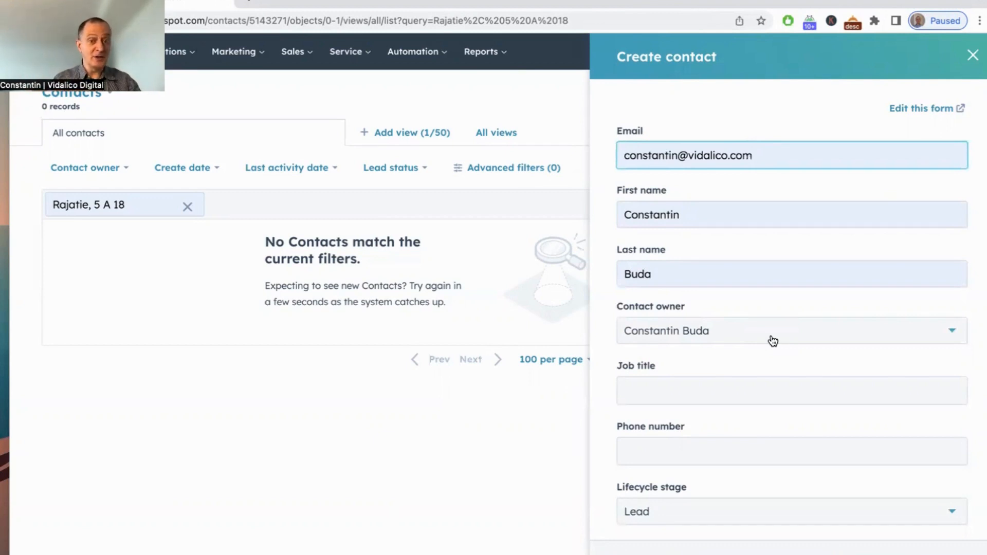
click(655, 390)
text(CEO)
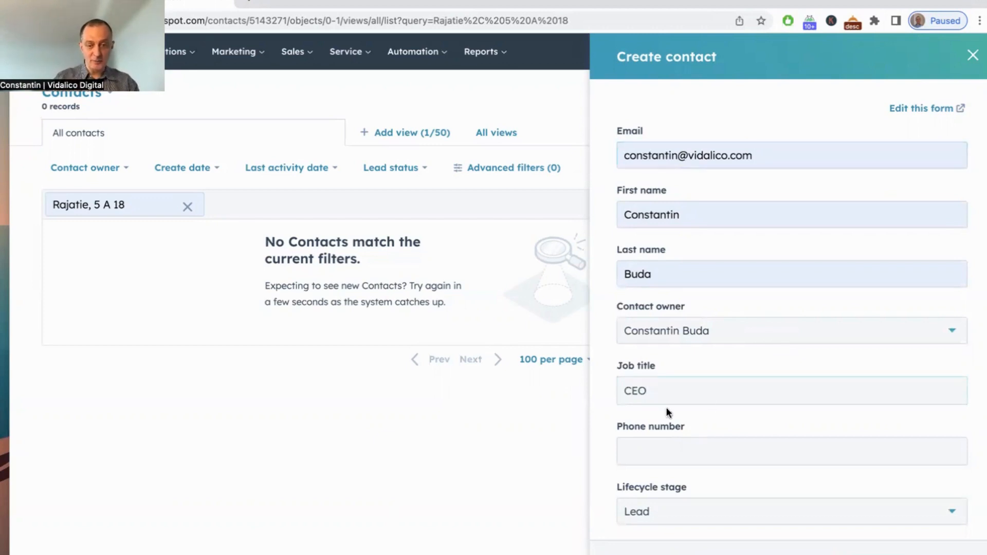
Step: Enter the contact's phone number using the Finland country code
scroll(665, 409, down, 2)
click(664, 379)
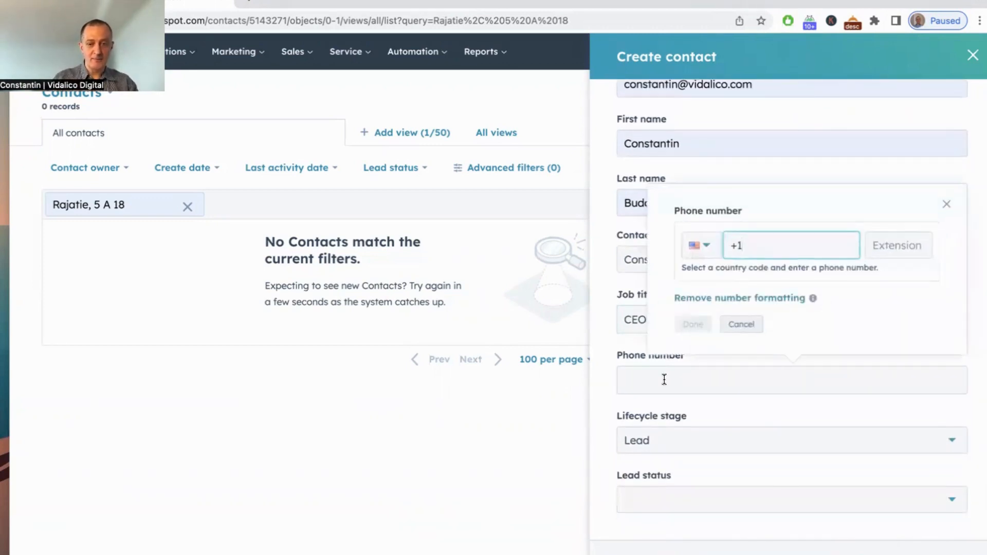
click(703, 243)
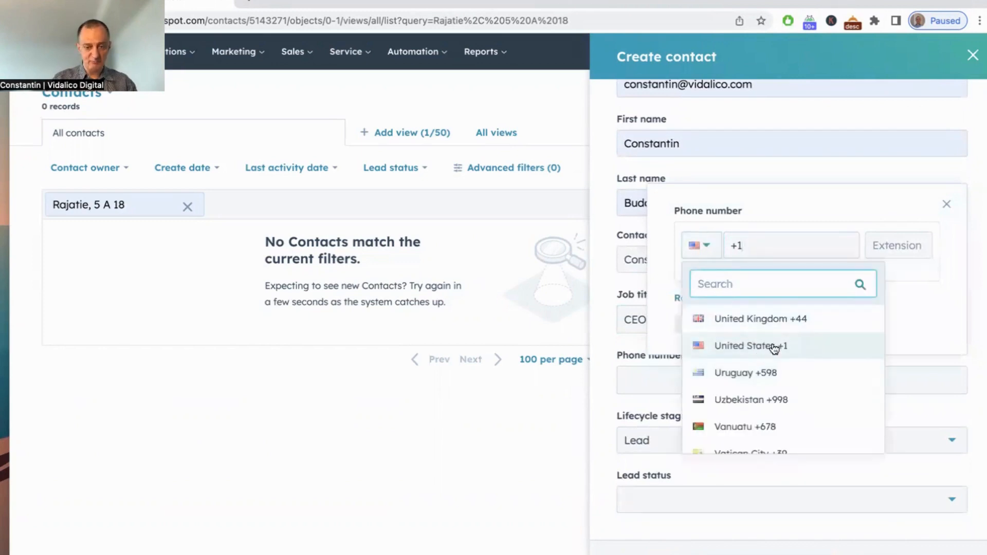
scroll(738, 396, down, 3)
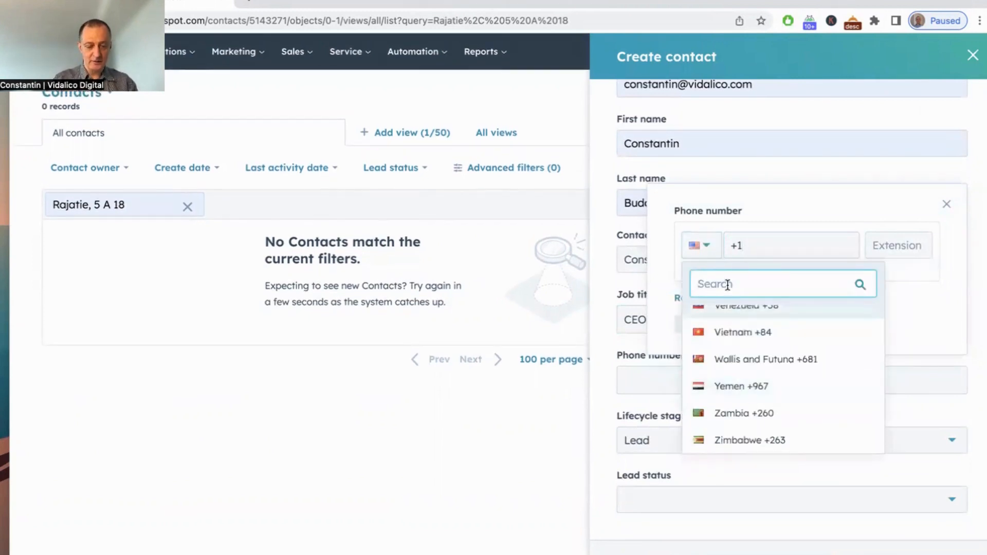
text(fin)
click(733, 315)
click(771, 239)
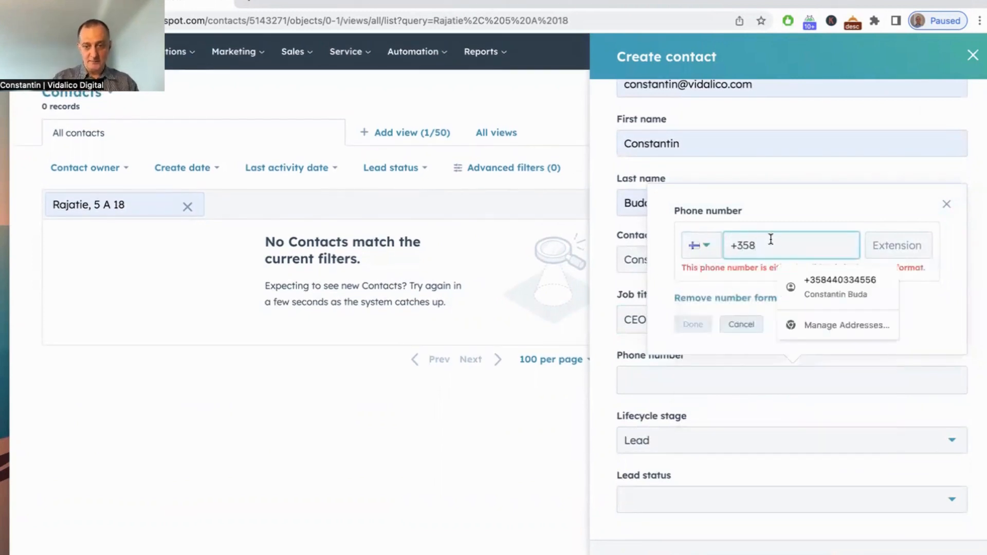
click(797, 287)
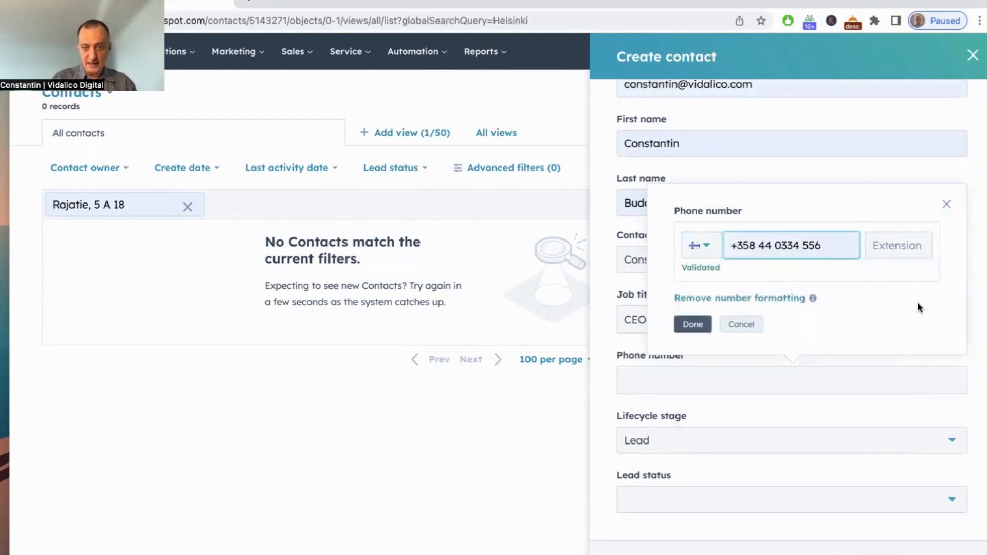
click(692, 324)
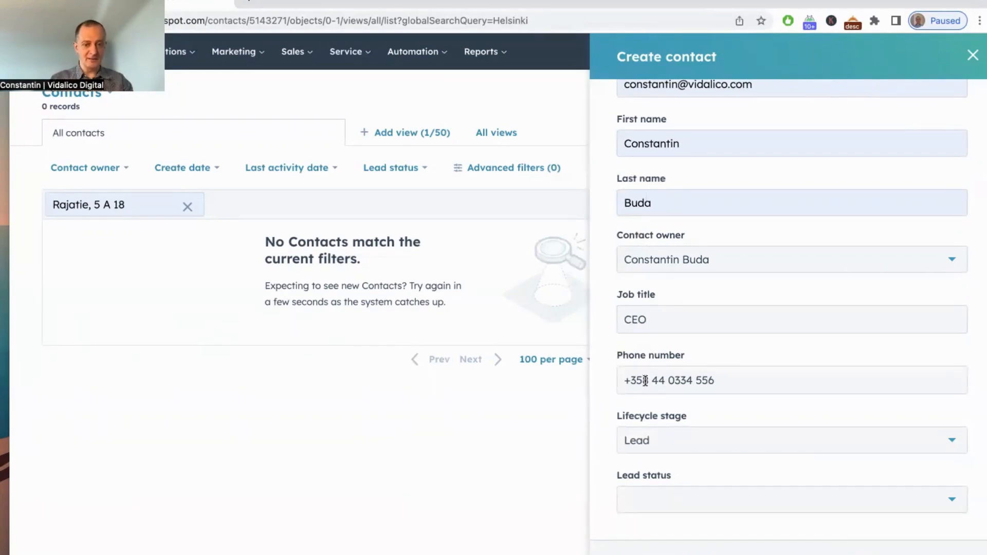
Step: Set the lifecycle stage to Lead and the lead status to New, and create the contact
click(654, 445)
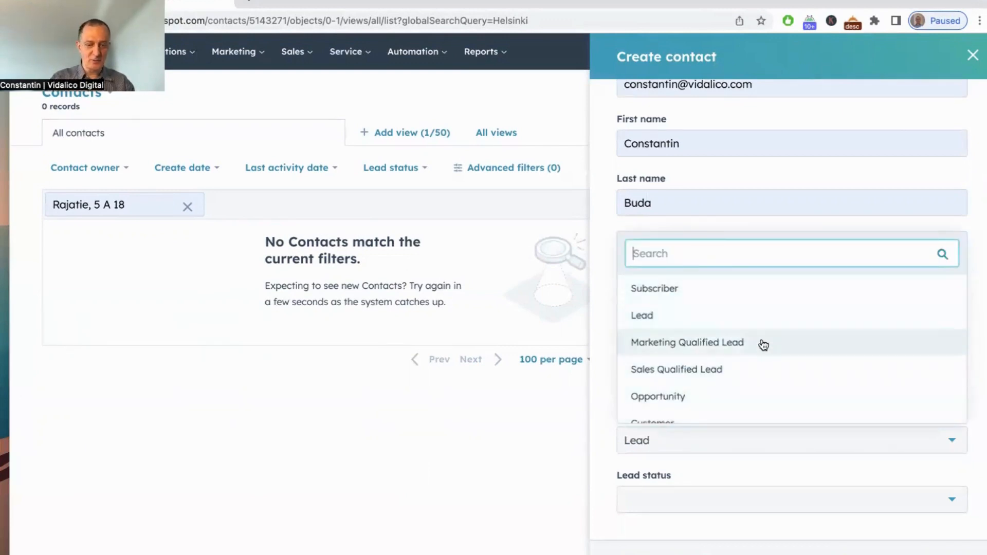
click(689, 315)
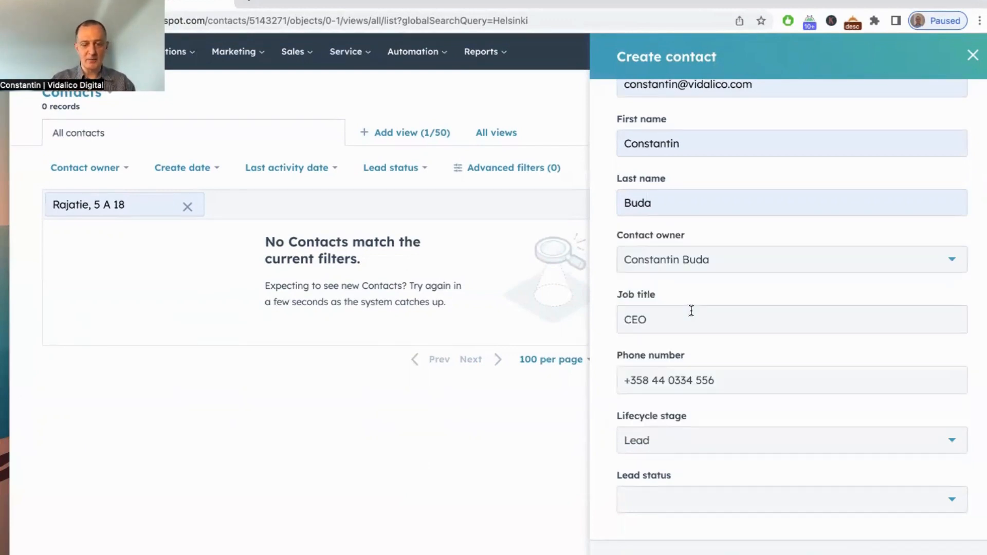
click(663, 503)
click(685, 380)
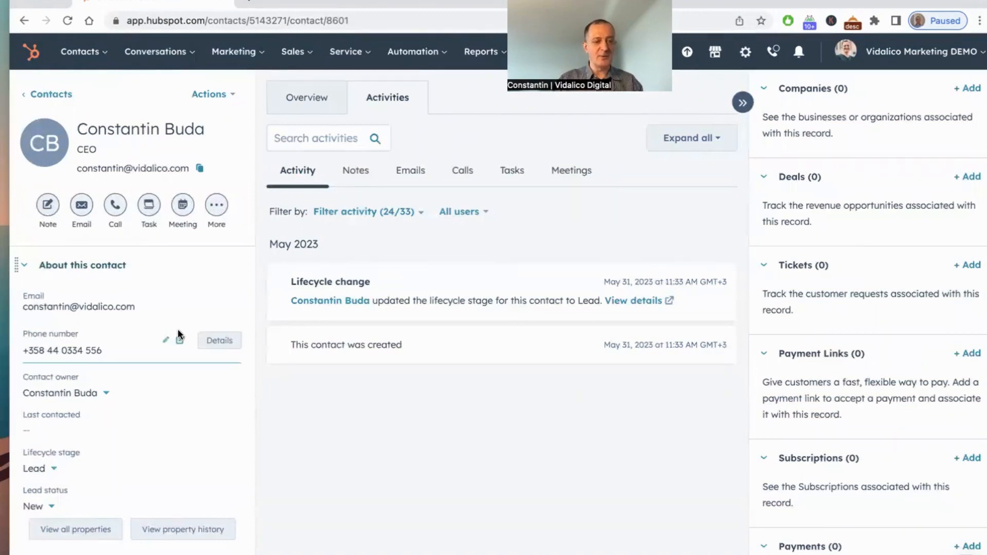
Step: Add the Events property to the contact's sidebar view, placed below Contact owner, and return to the record
scroll(177, 386, down, 2)
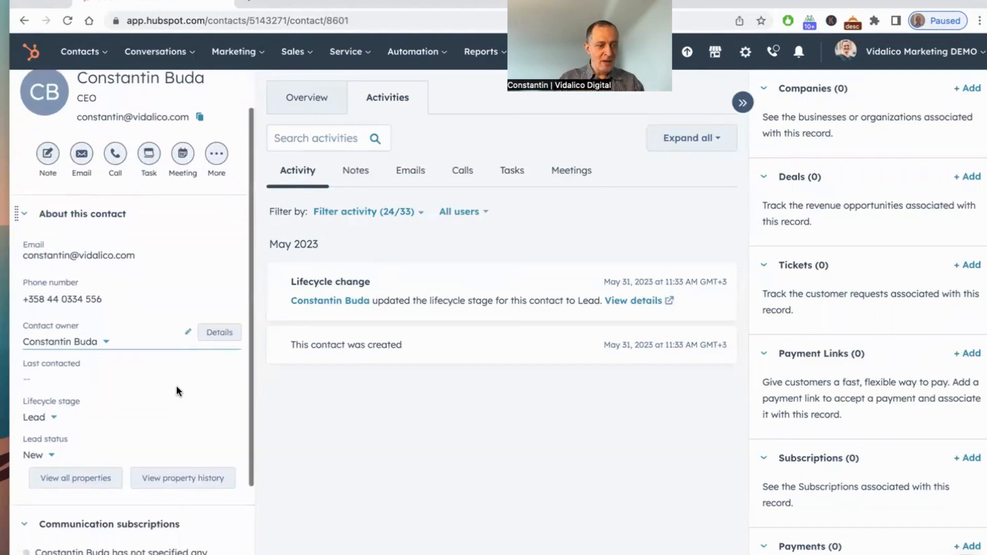
scroll(177, 386, down, 2)
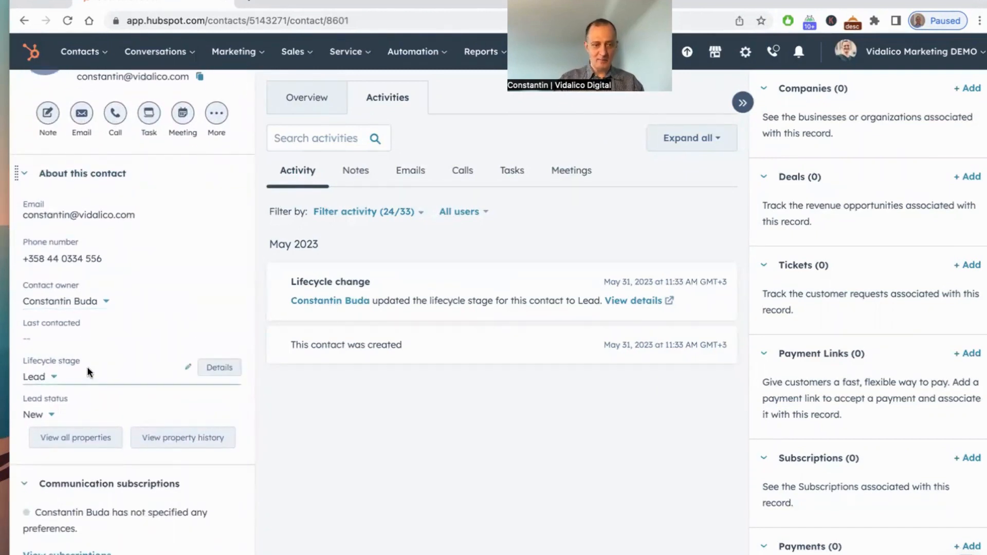
scroll(87, 366, down, 3)
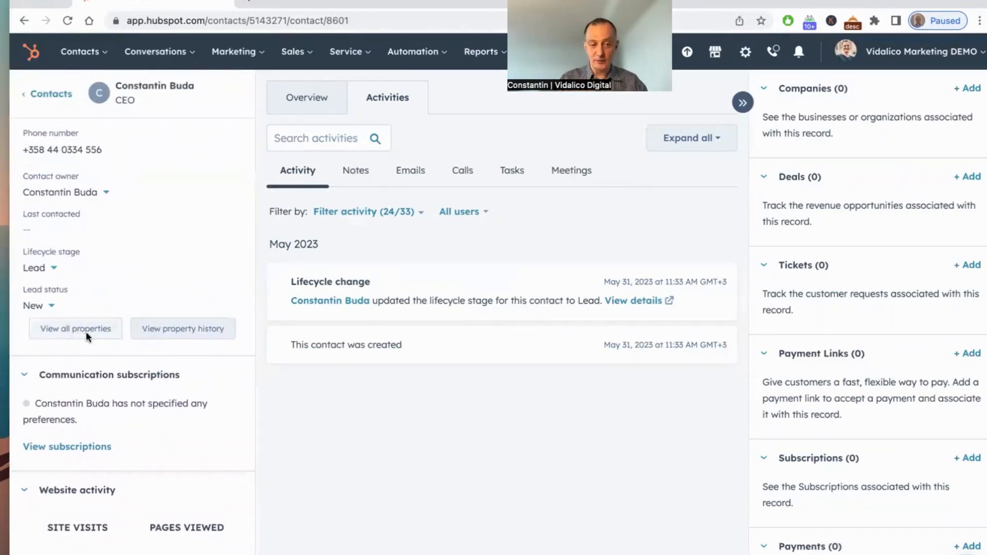
click(71, 326)
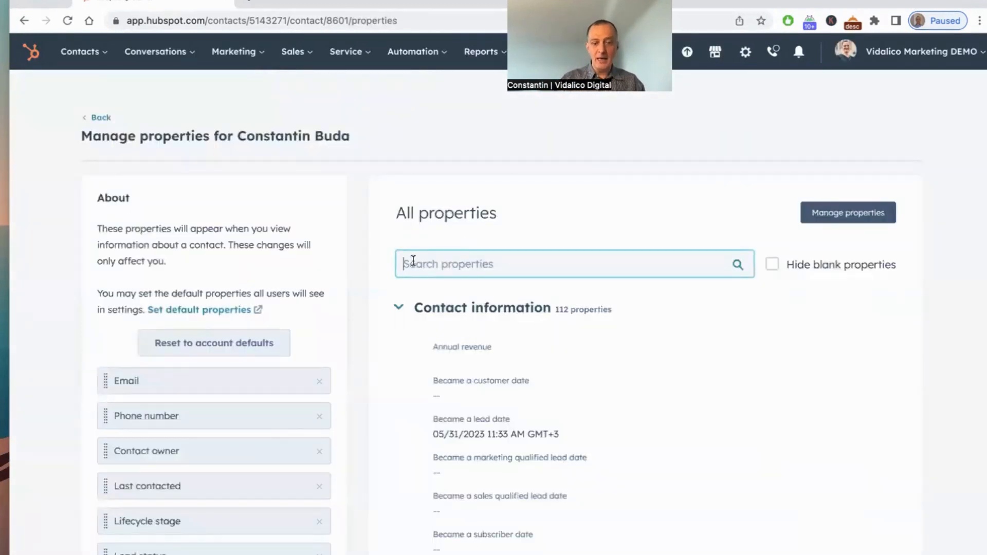
scroll(447, 260, down, 2)
scroll(449, 260, up, 1)
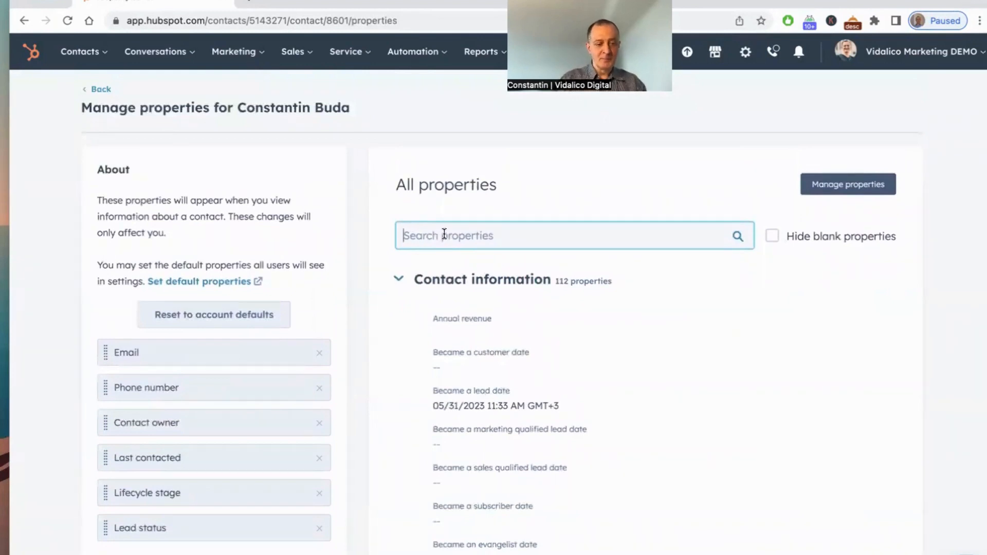
text(event)
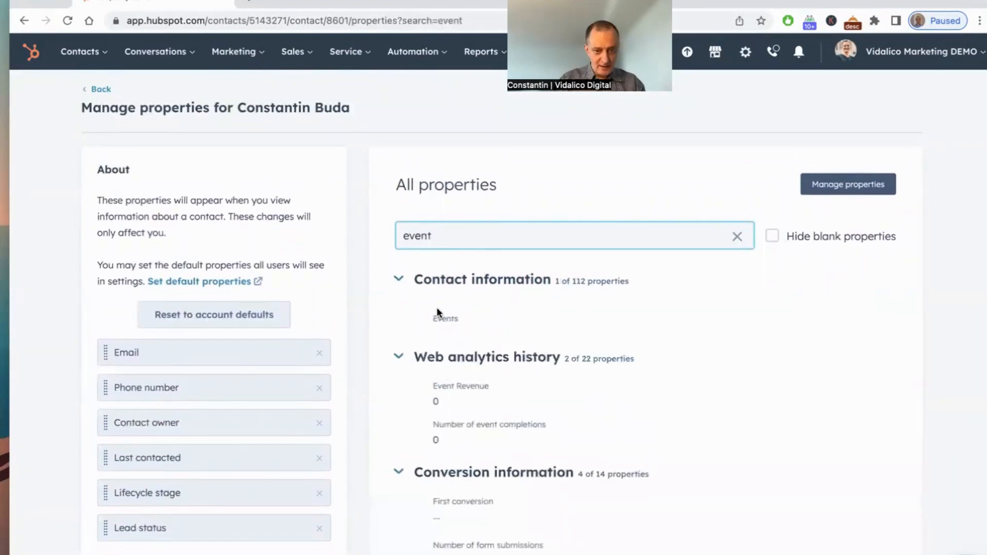
mouse_move(474, 320)
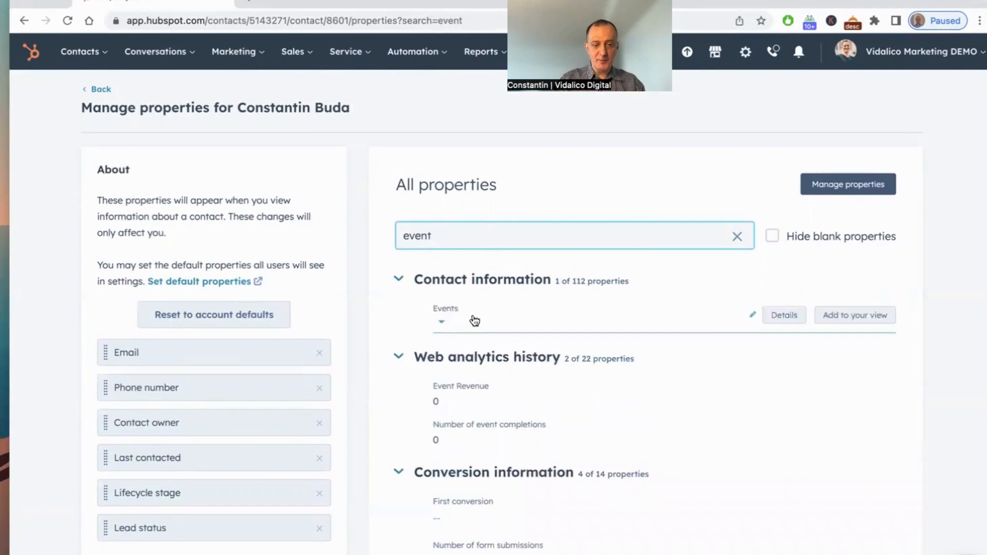
click(888, 317)
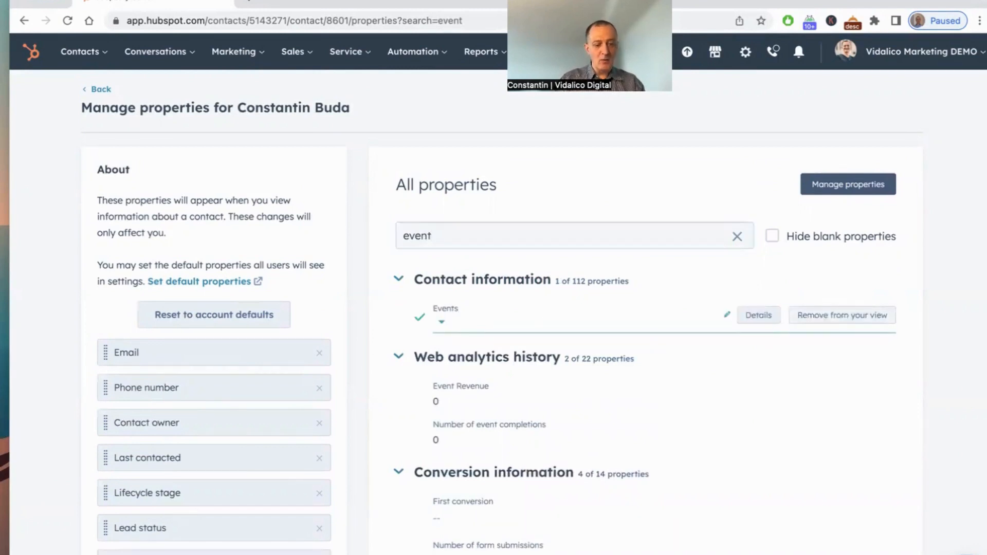
drag(106, 547, 120, 467)
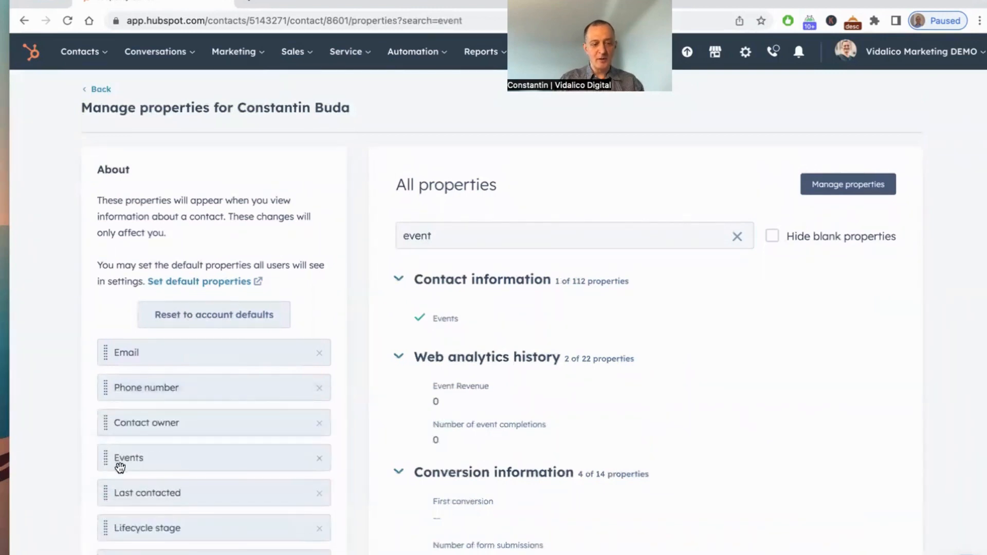
click(99, 92)
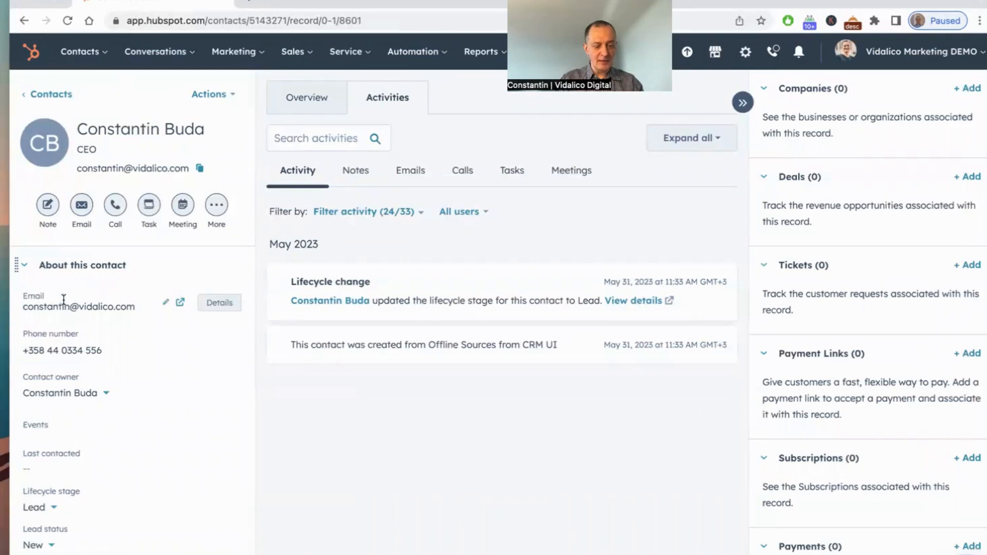
Step: Add a second e-mail address for the contact as an additional email
click(167, 304)
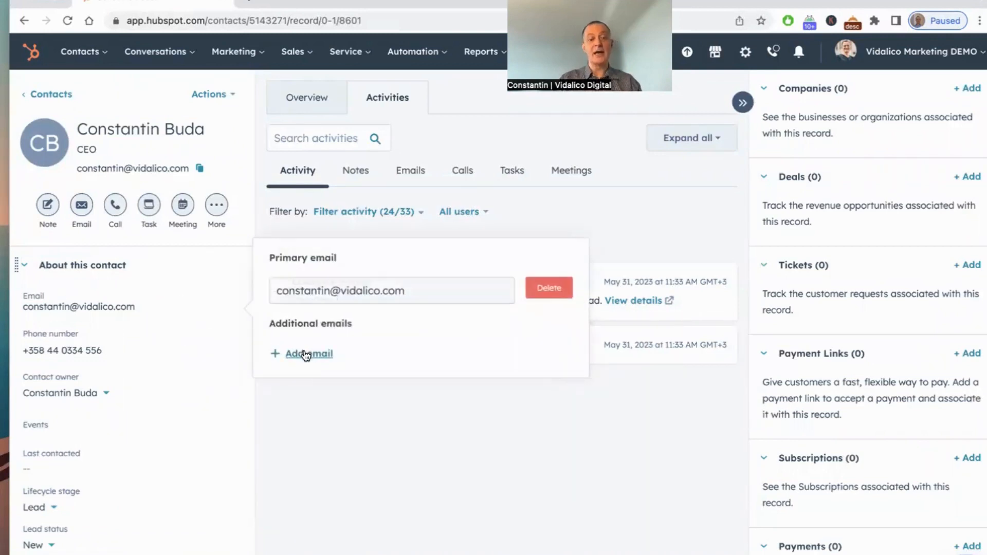
click(306, 356)
click(326, 335)
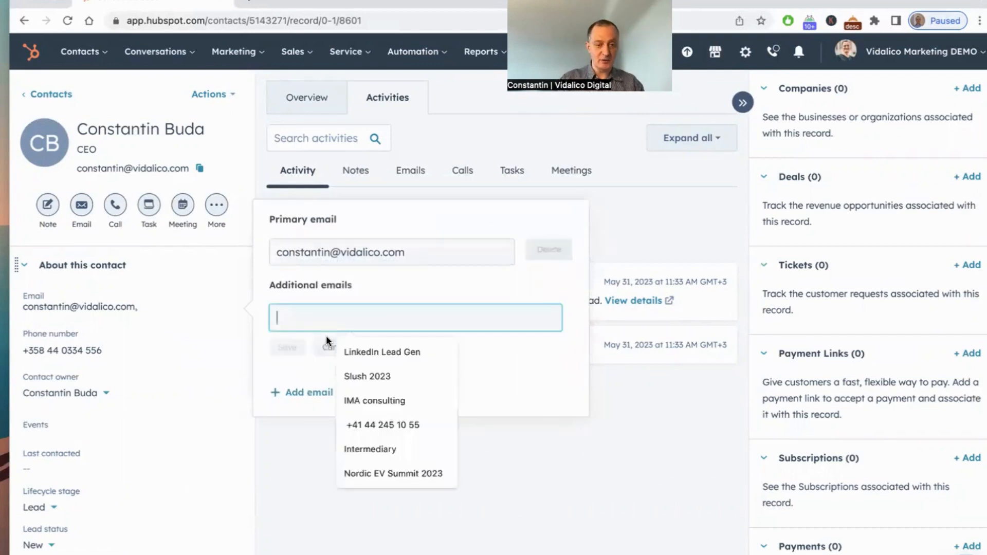
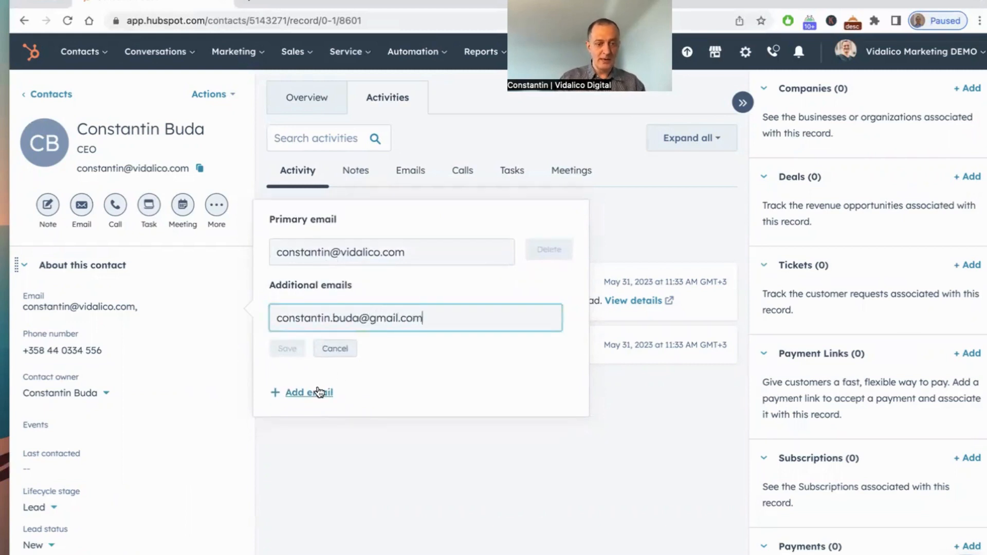
click(283, 351)
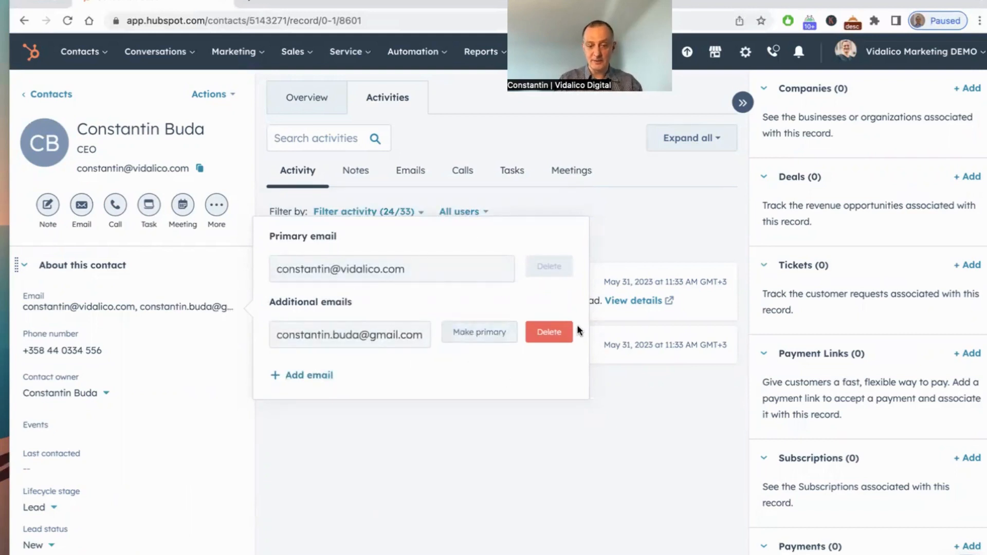
Step: Delete the additional e-mail address from the contact
click(548, 336)
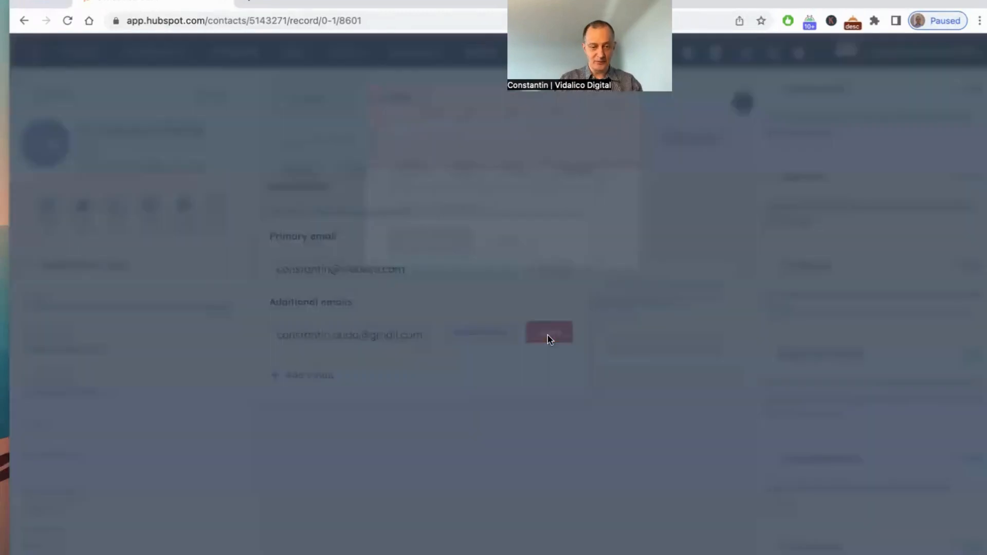
click(425, 249)
click(330, 399)
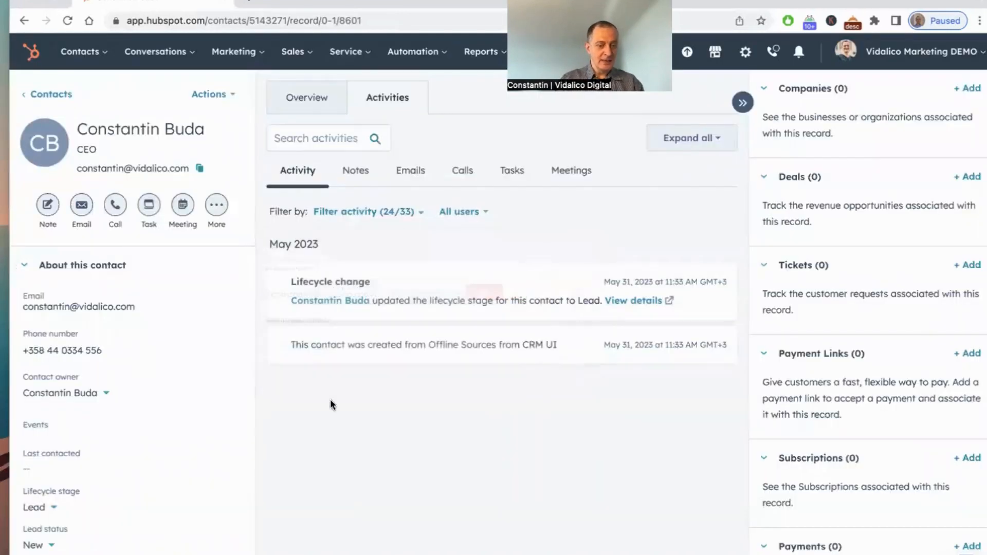
Step: Tag the contact's Events property with WebSummit 2023 and Arctic 15 2023
click(32, 431)
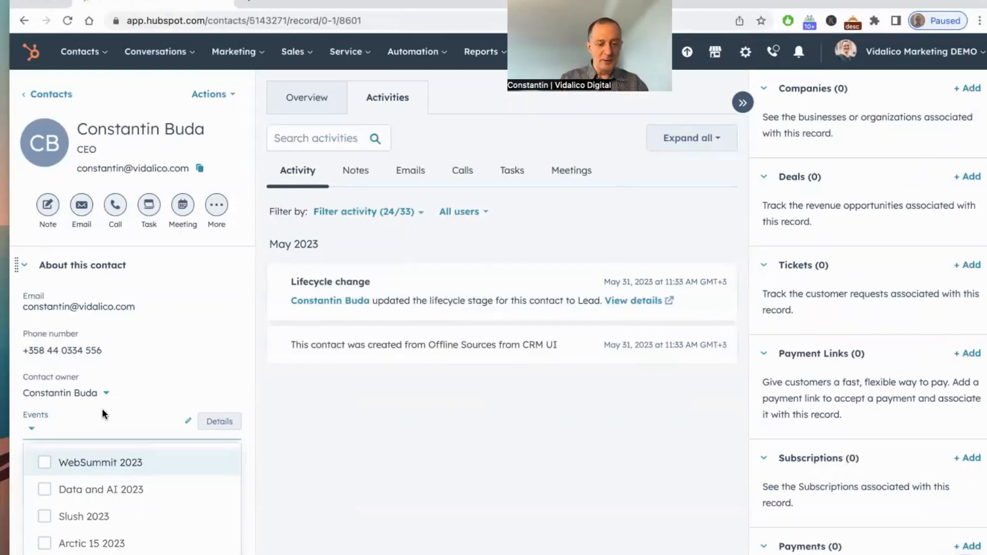
scroll(102, 408, down, 2)
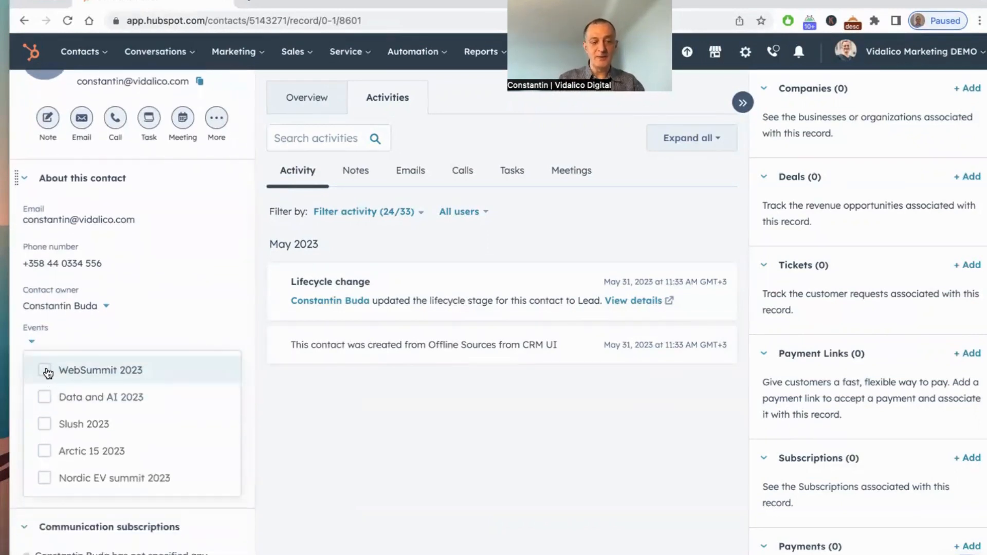
click(48, 375)
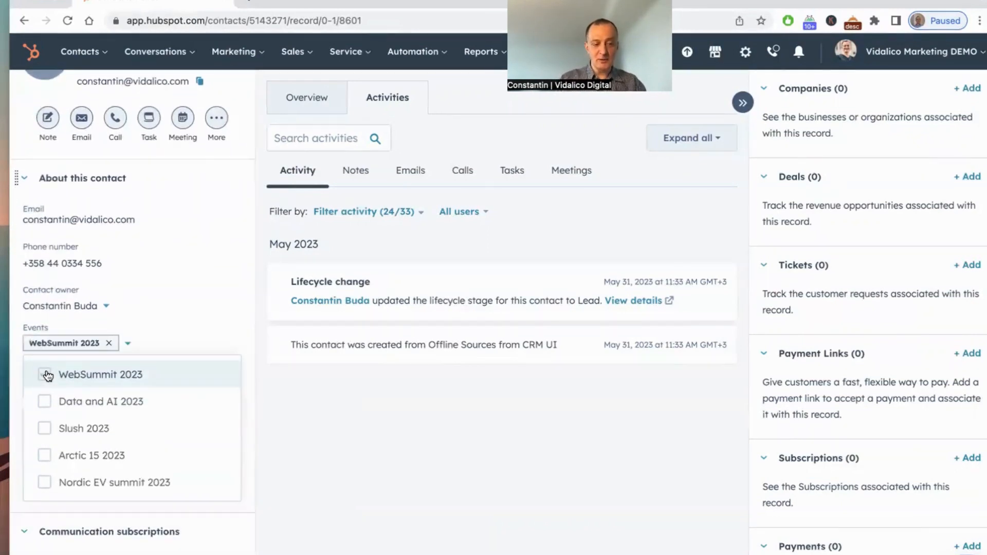
click(46, 464)
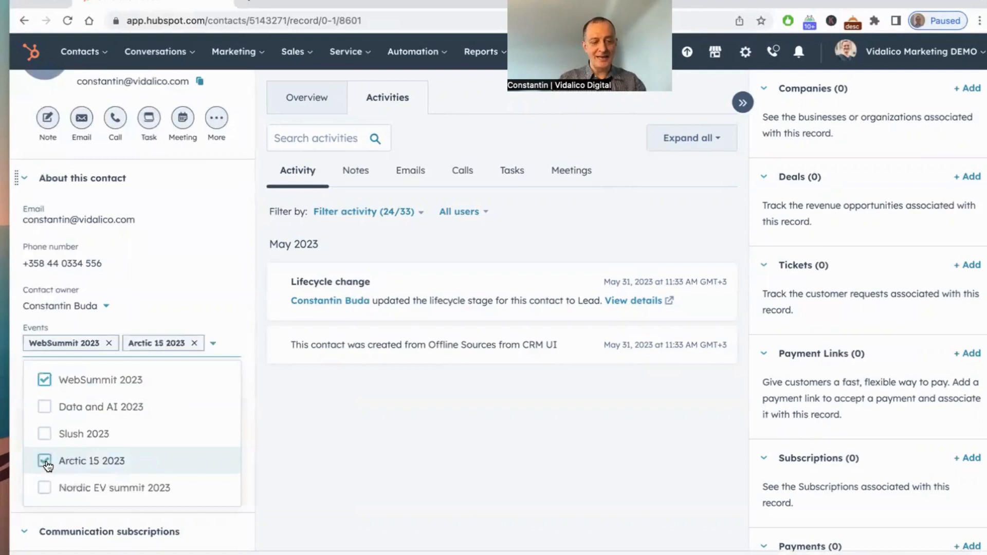
Step: Start a new note on the contact reading 'INterested in our Chat with your Data platform. Wants a demo soon.'
click(52, 554)
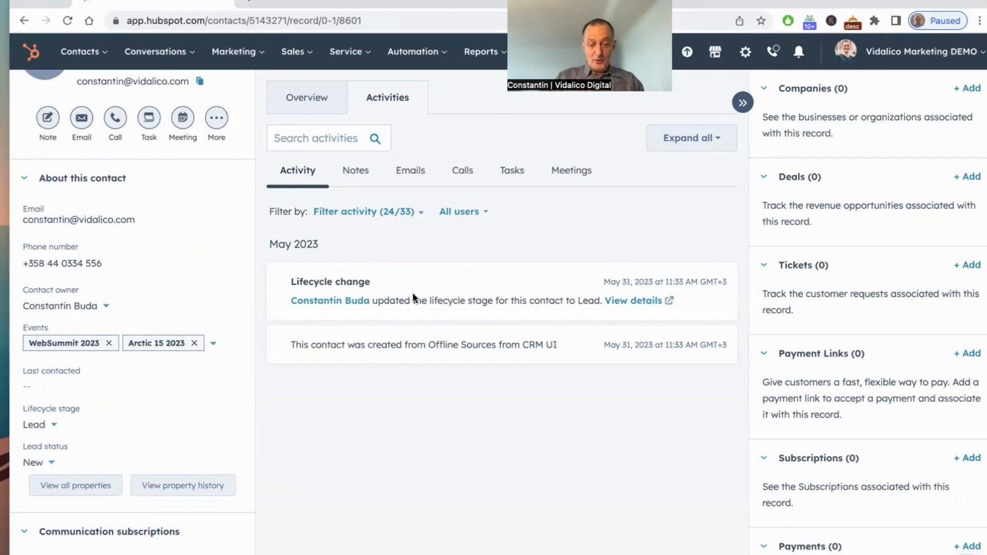
click(357, 172)
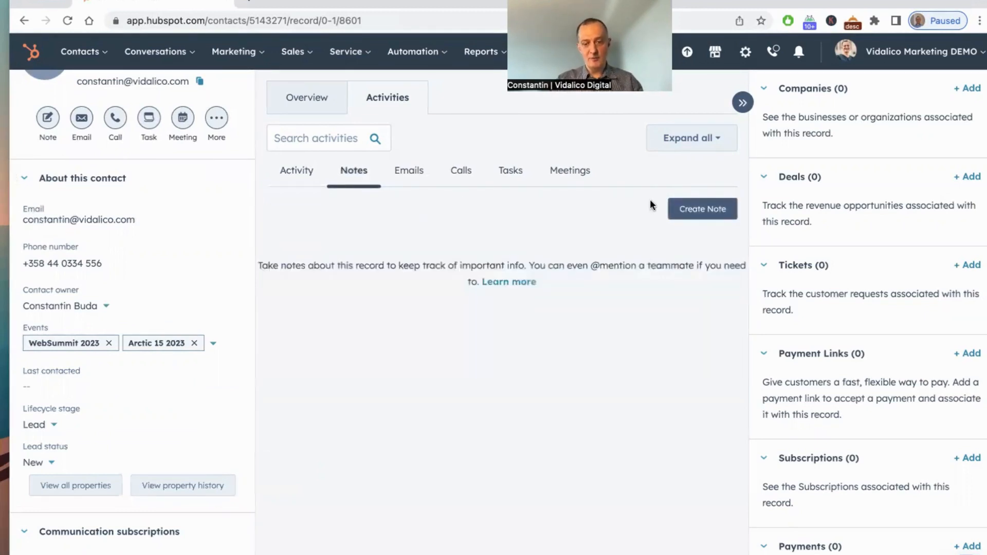
click(702, 215)
text(INterested ion our)
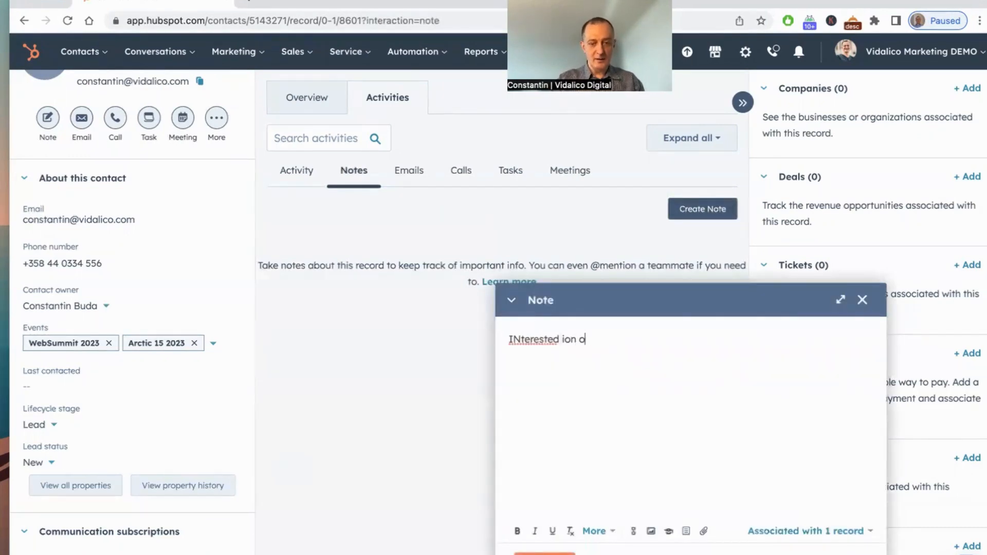
key(BackSpace)
key(BackSpace)
key(BackSpace)
key(BackSpace)
key(BackSpace)
key(BackSpace)
key(BackSpace)
text(n ou)
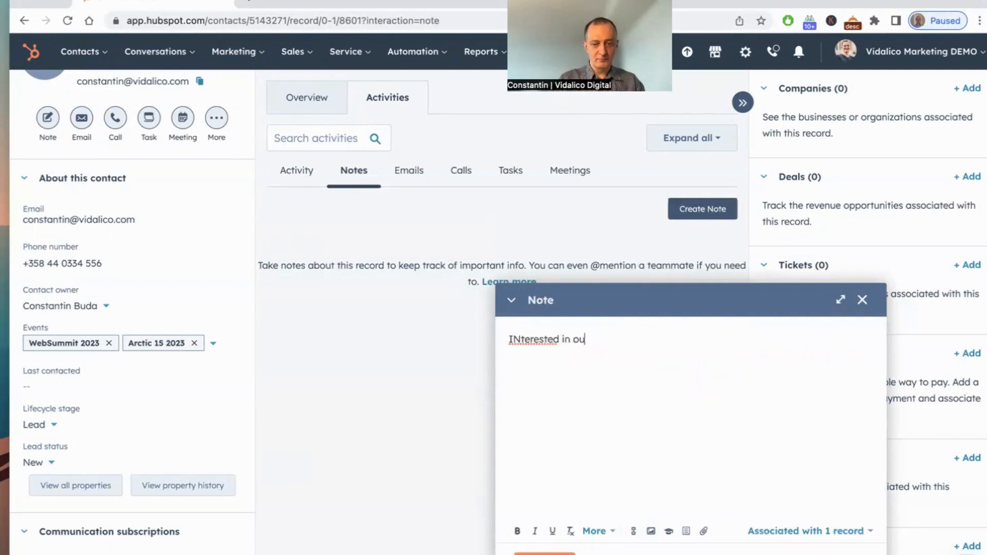
text(r CHat)
key(BackSpace)
key(BackSpace)
key(BackSpace)
text(gha)
key(BackSpace)
key(BackSpace)
key(BackSpace)
text(hat with )
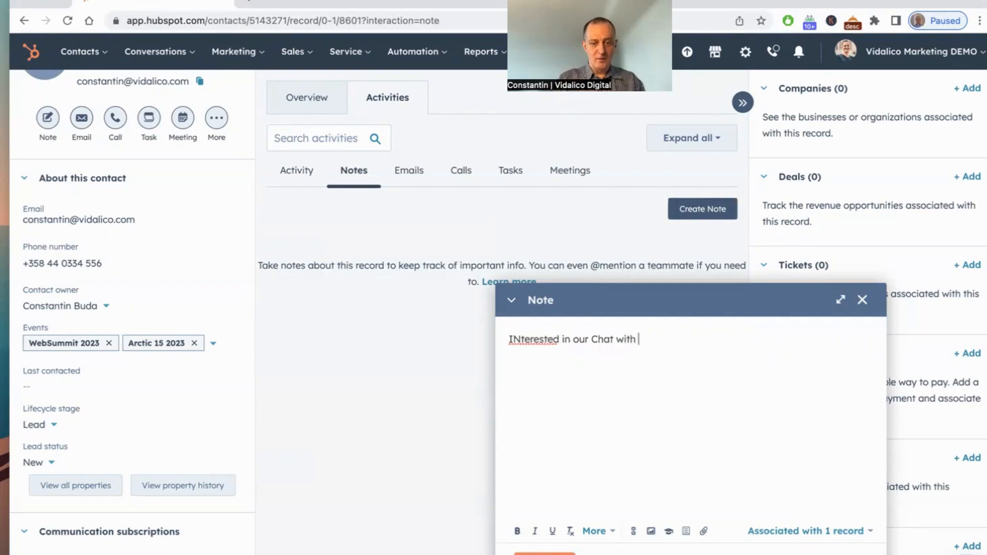
text(your Data pla)
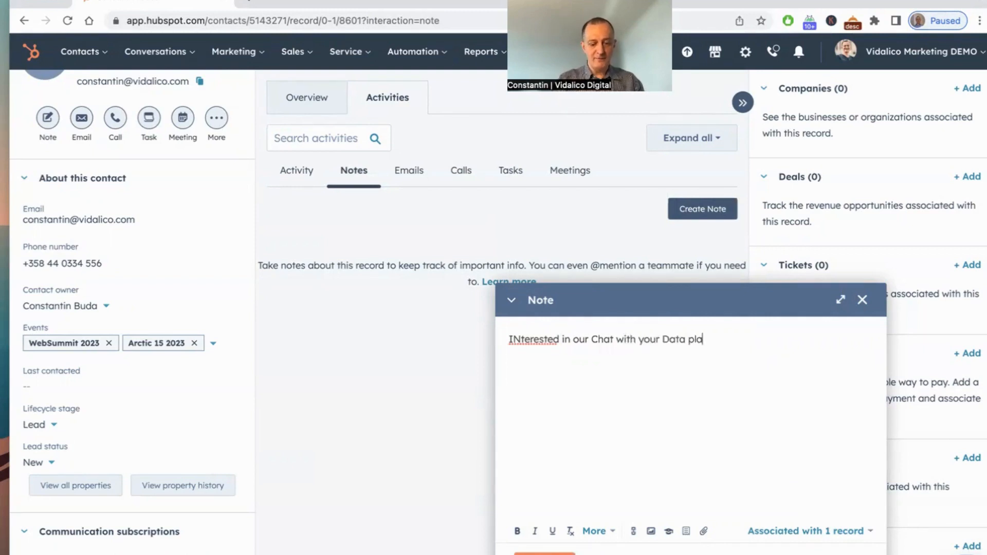
text(tform)
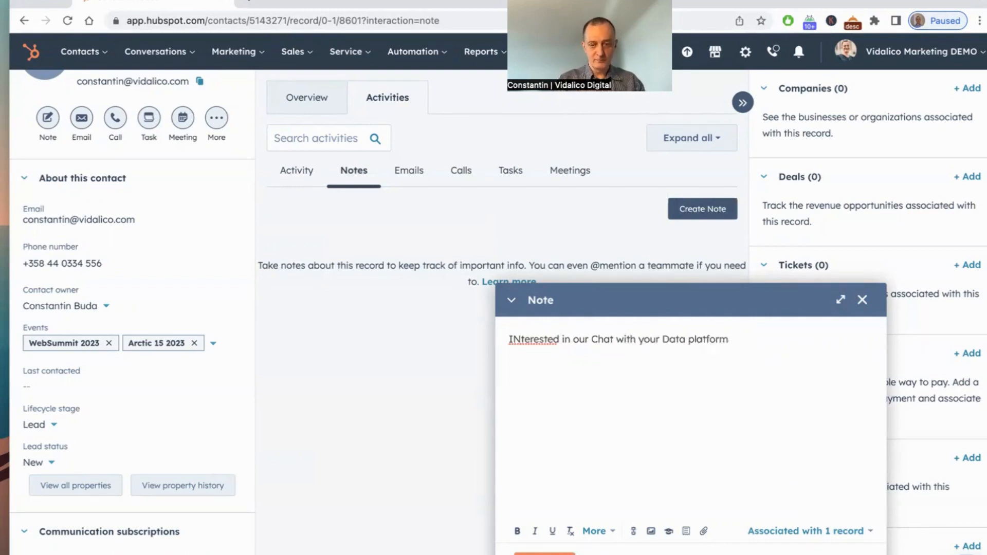
text(. What)
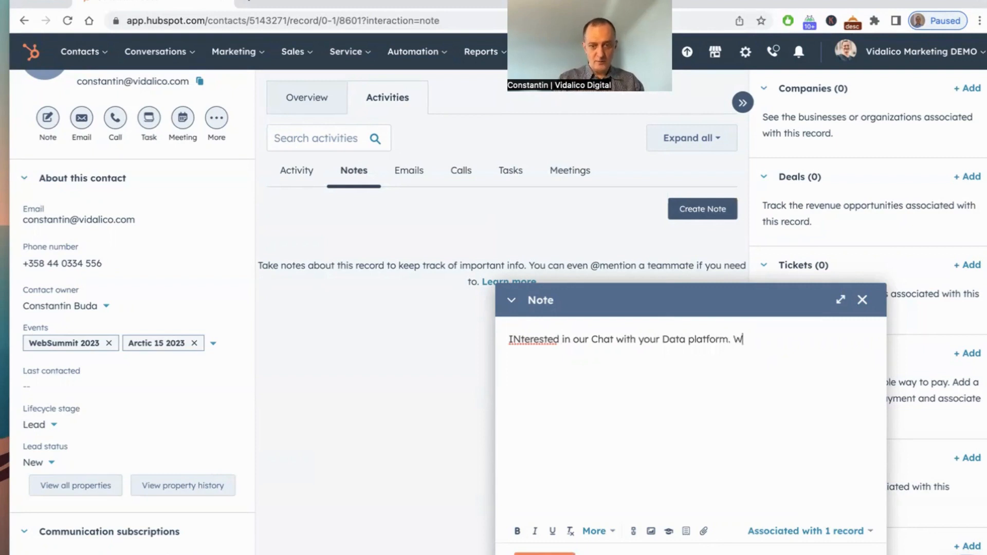
key(BackSpace)
key(BackSpace)
key(BackSpace)
text(ants a d)
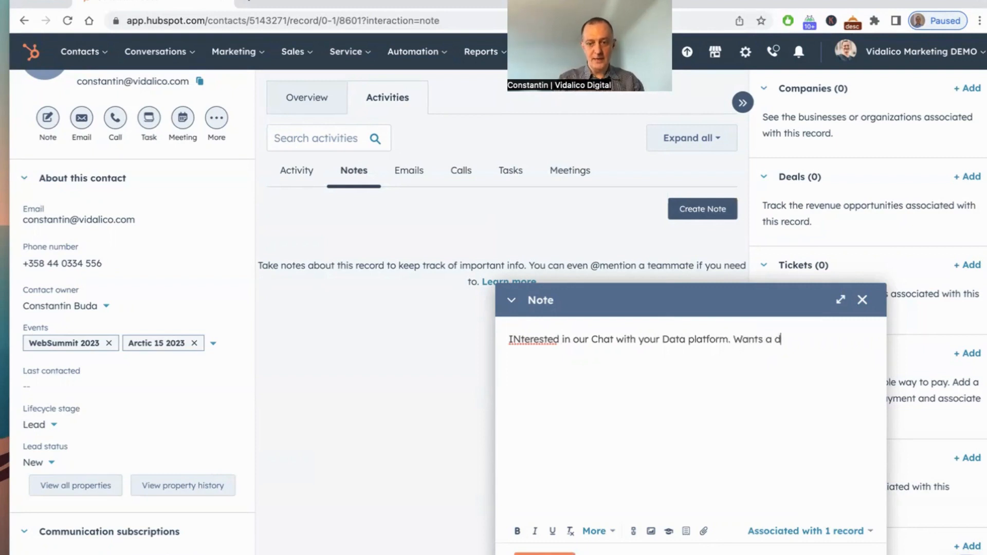
text(emo soon.)
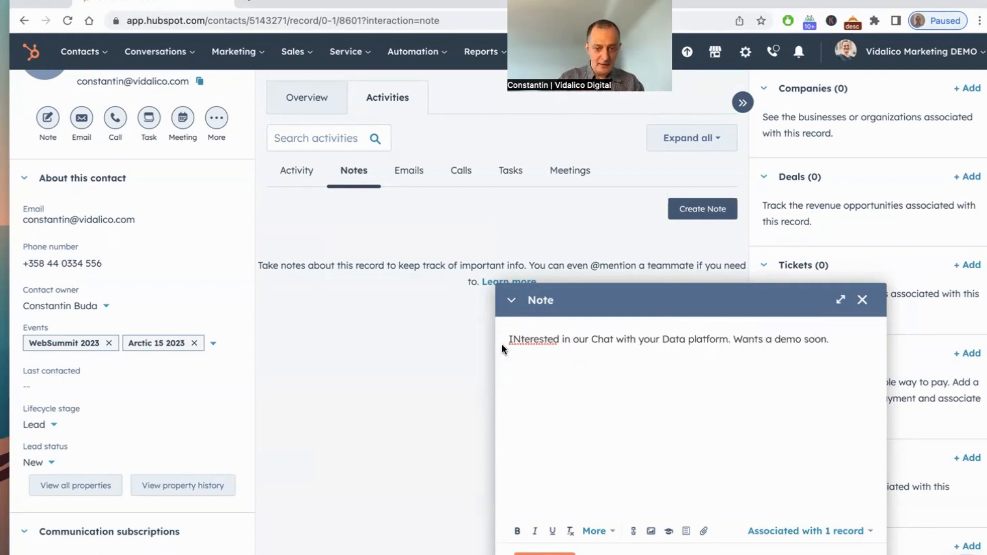
Step: Correct the note's first word to 'Interested' and save the note
click(516, 334)
key(Delete)
key(Delete)
text(In)
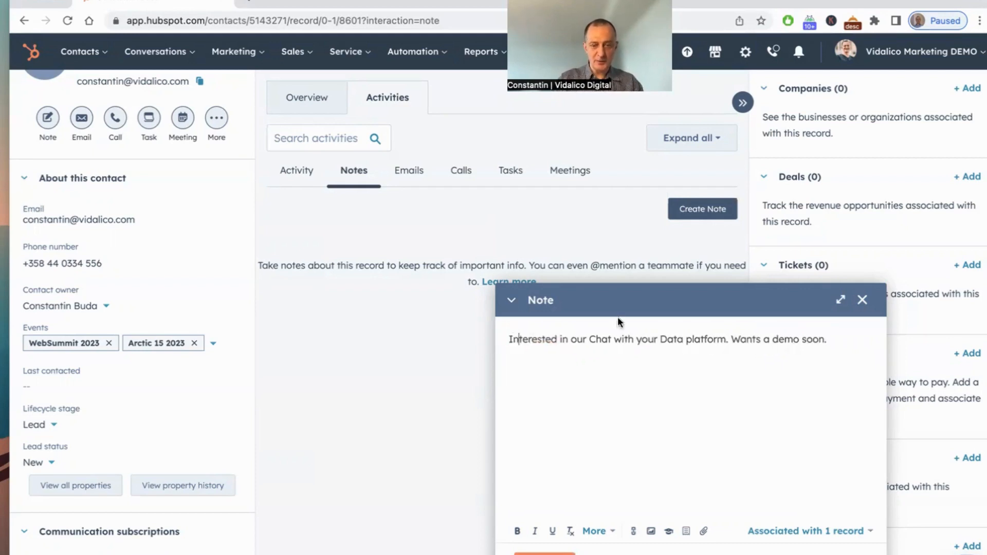
click(544, 554)
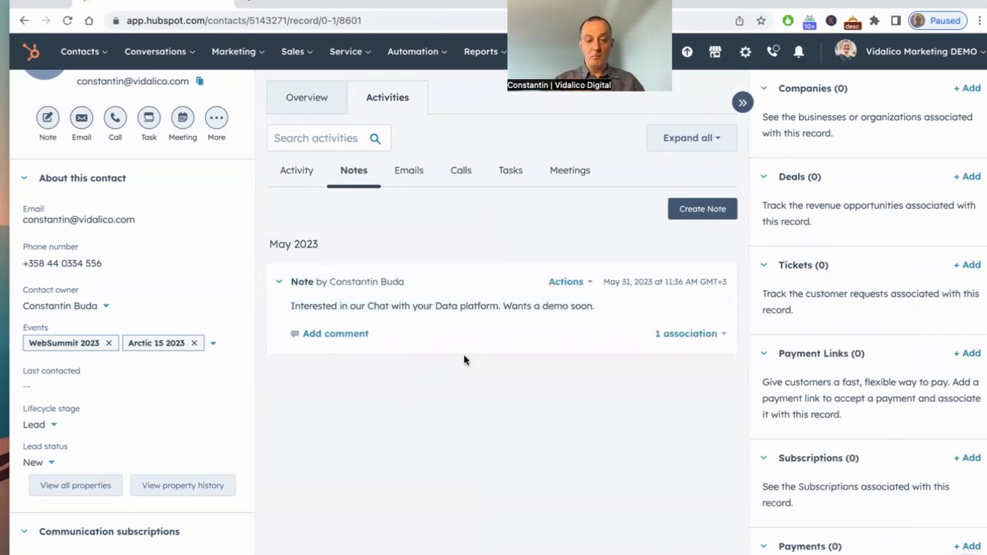
Step: Pin the new note to the top of the contact's activity
click(588, 284)
click(544, 319)
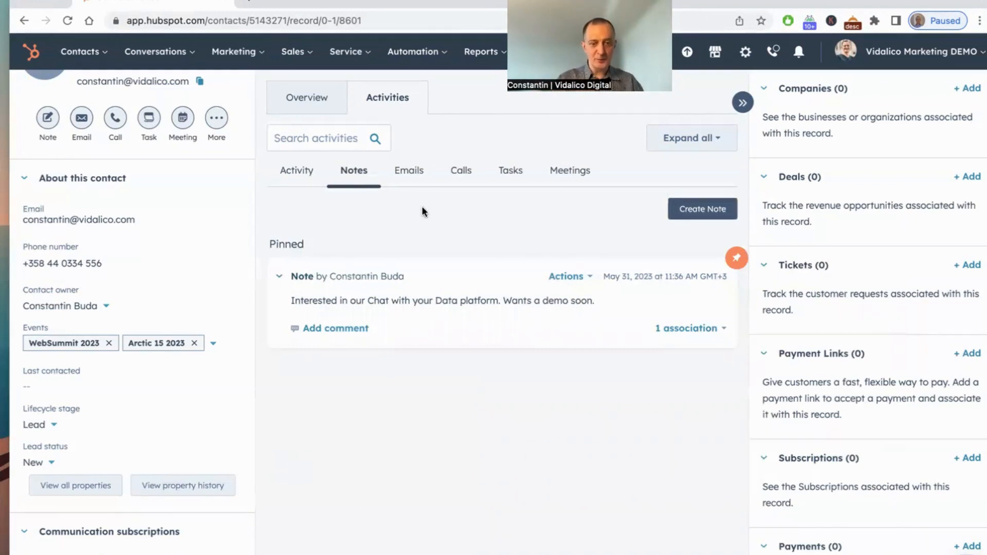
Step: Browse the contact's Emails, Calls and Tasks activity sections
click(409, 174)
click(366, 175)
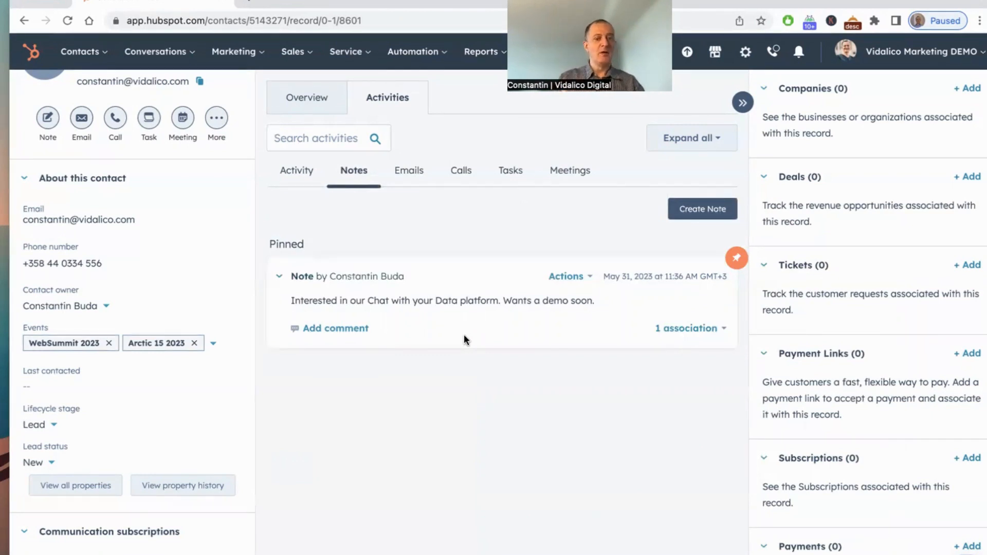
click(408, 171)
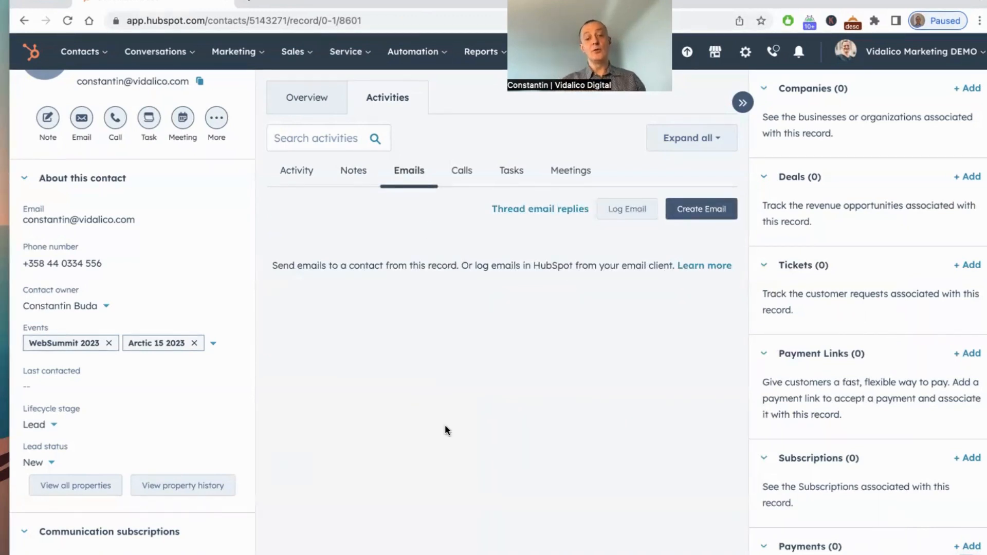
click(460, 178)
click(511, 174)
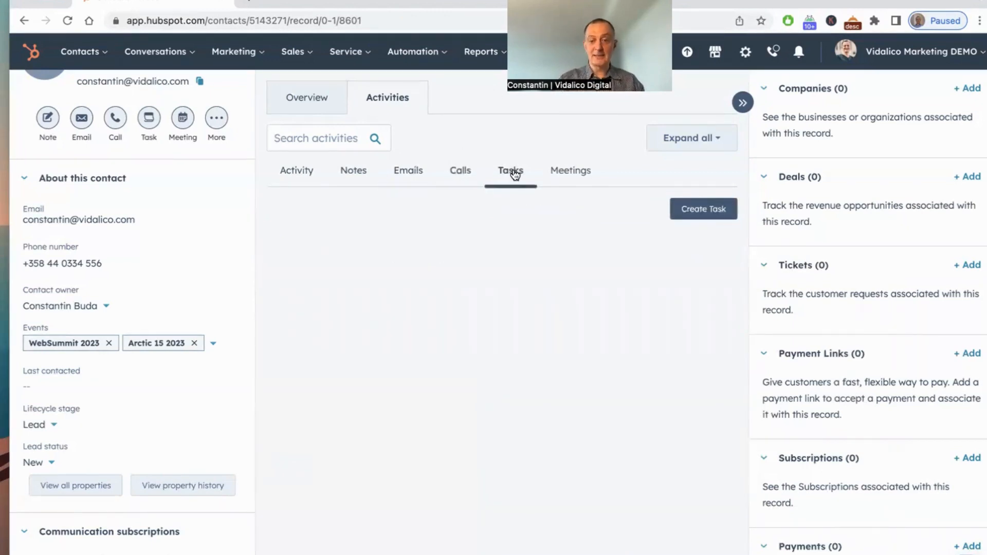
Step: Create a new task titled 'Schedule demo for Chat with your Data'
click(699, 213)
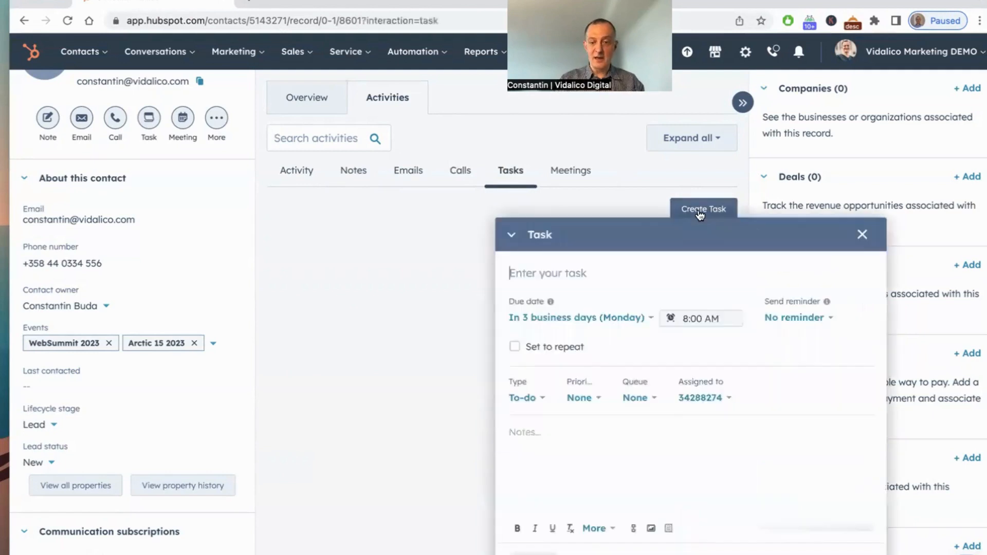
click(522, 271)
text(Schedule demo )
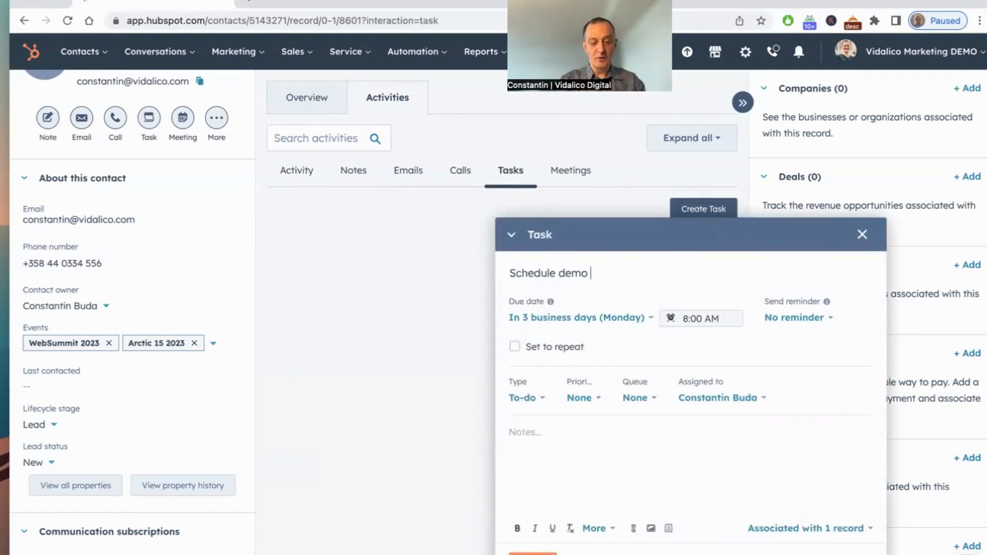
text(for Chat wi)
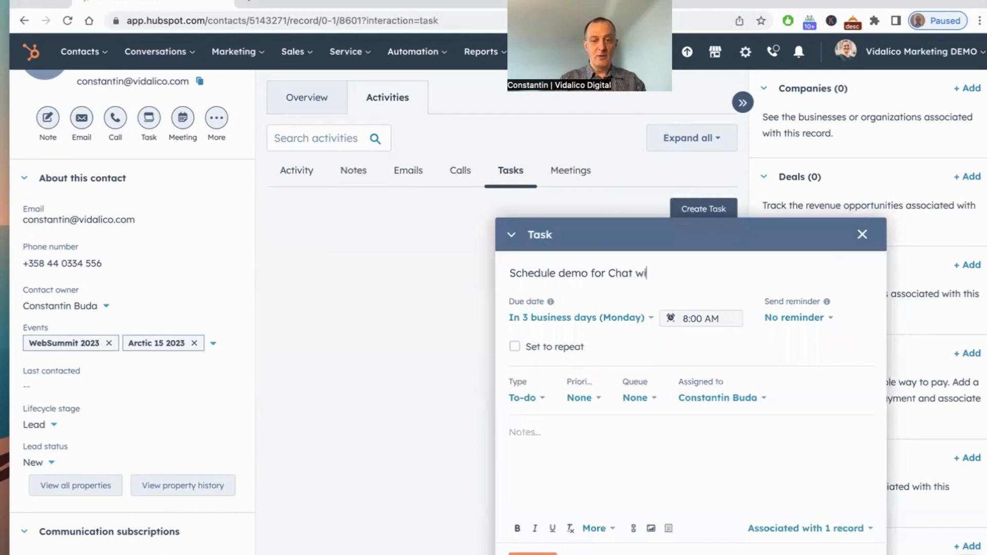
text(th your Data)
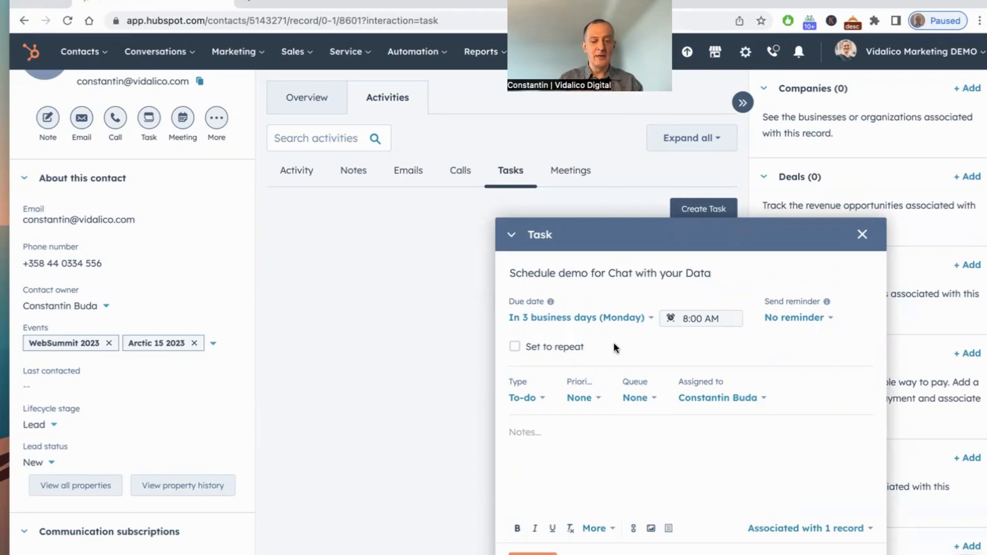
Step: Assign the task to another team member and add the note 'Please reach out to this lead and schedule a demo'
click(761, 397)
click(702, 365)
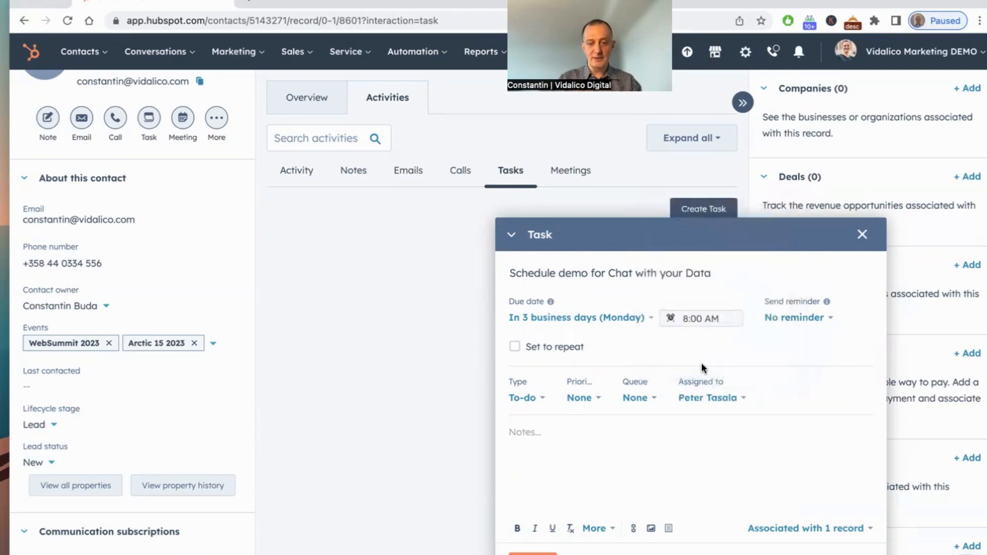
click(551, 425)
text(Please rea)
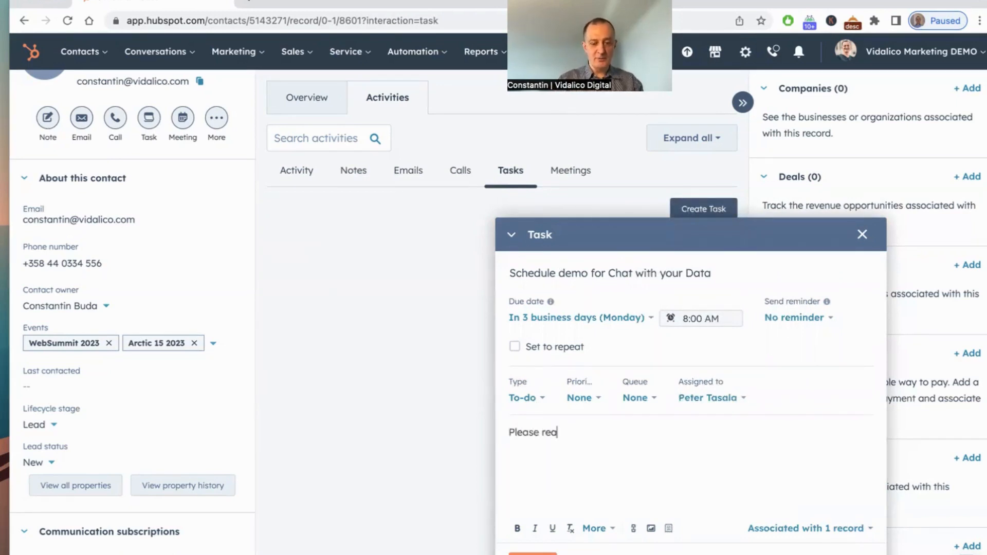
text(ch out to teh c)
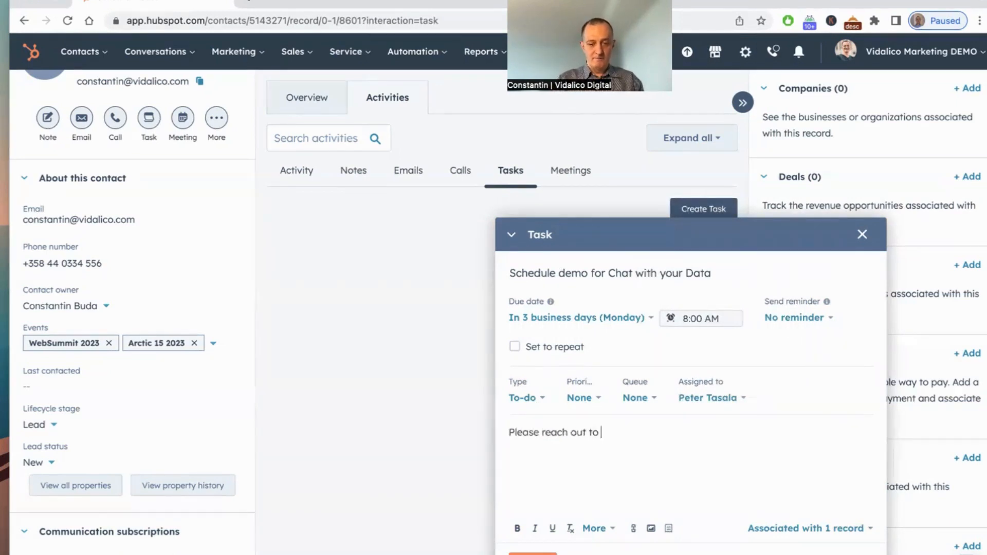
key(BackSpace)
key(BackSpace)
key(BackSpace)
key(BackSpace)
text(his )
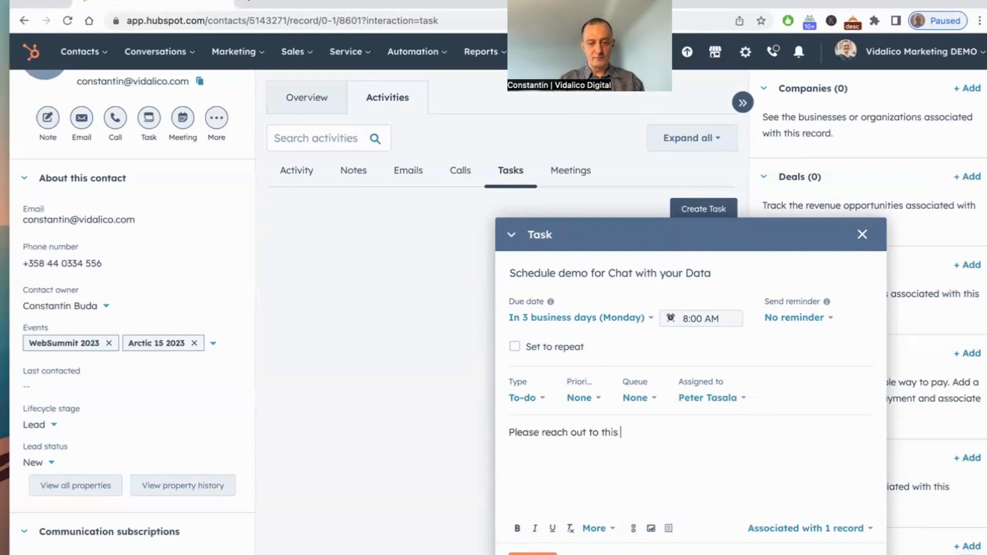
text(lead and schedule a demo)
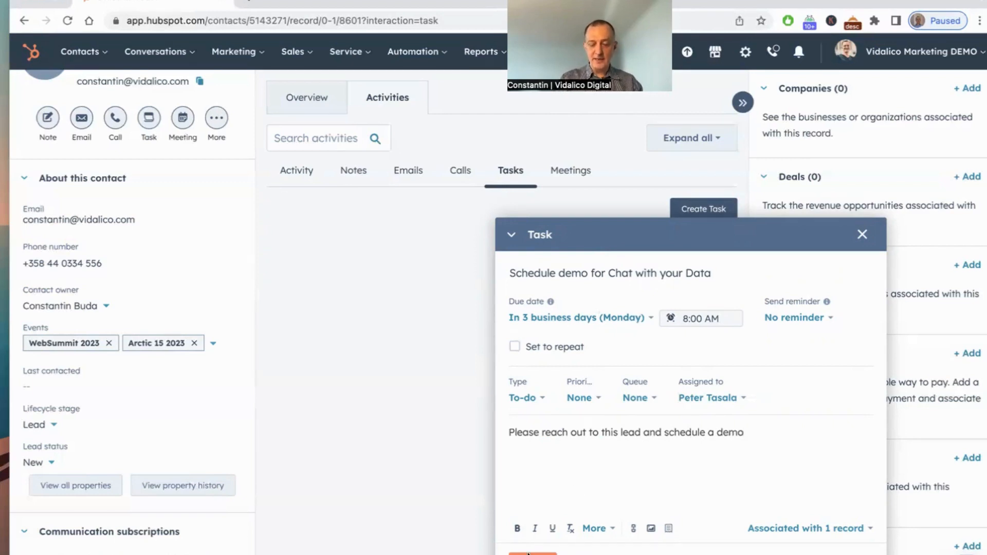
Step: Set the task reminder to 30 minutes before and save the task
click(829, 319)
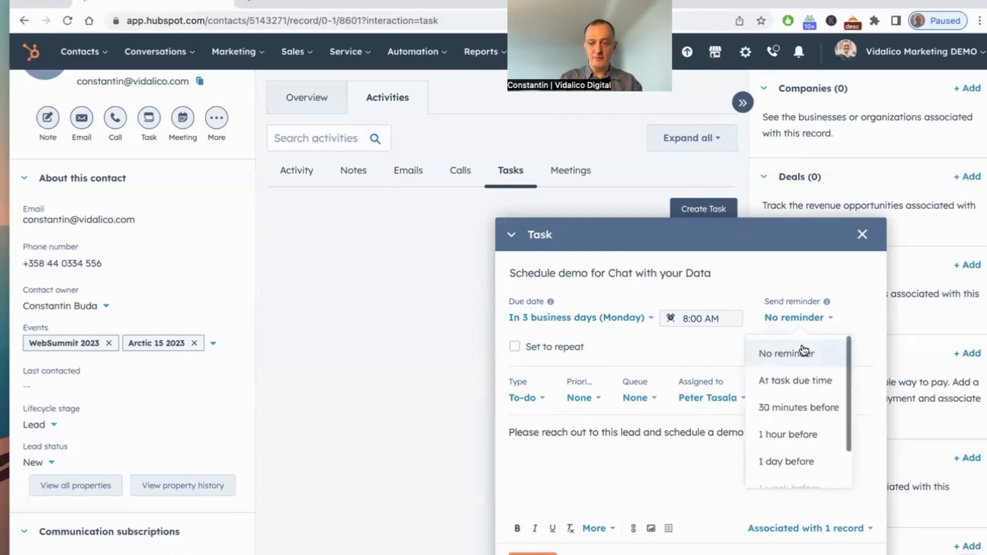
click(795, 414)
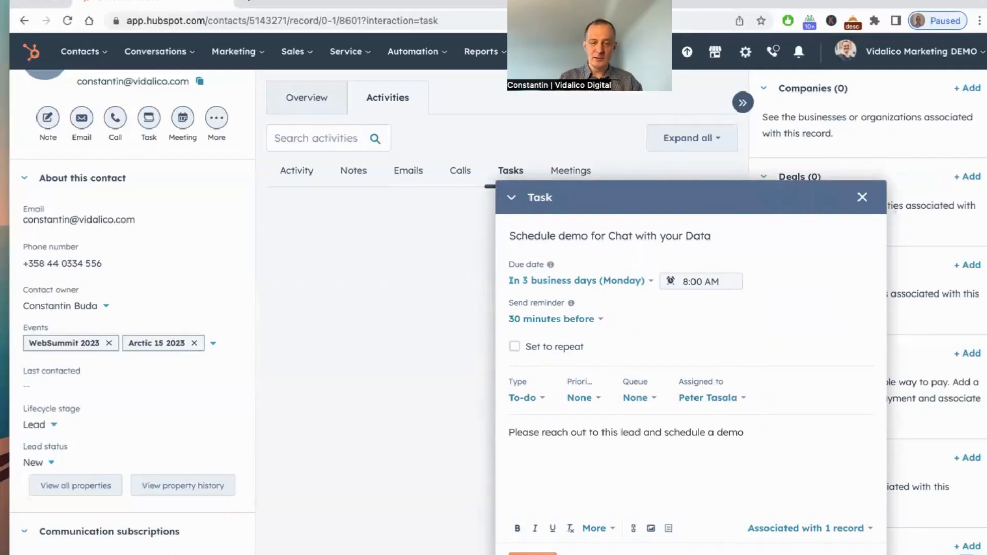
click(532, 553)
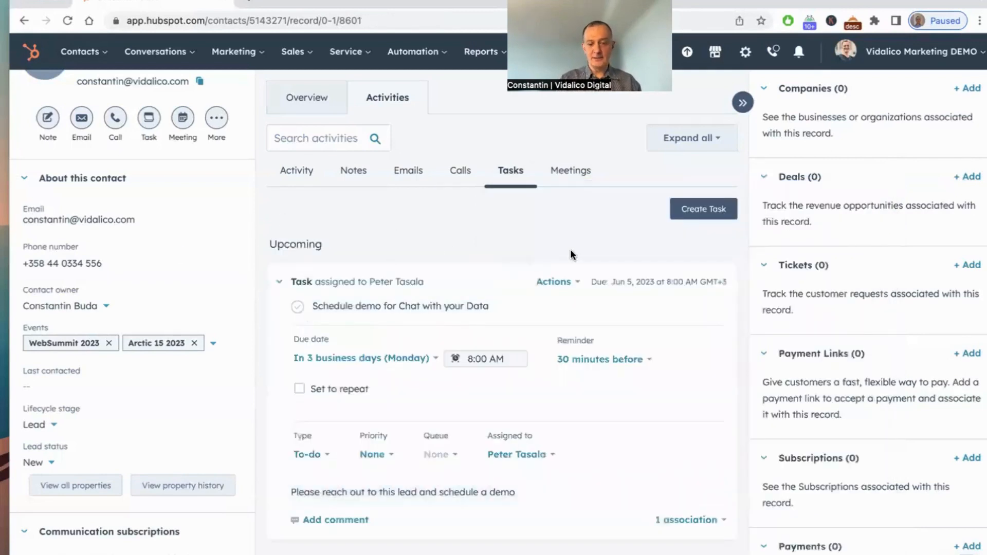
Step: Review the contact's activity timeline and the Meetings section
click(296, 169)
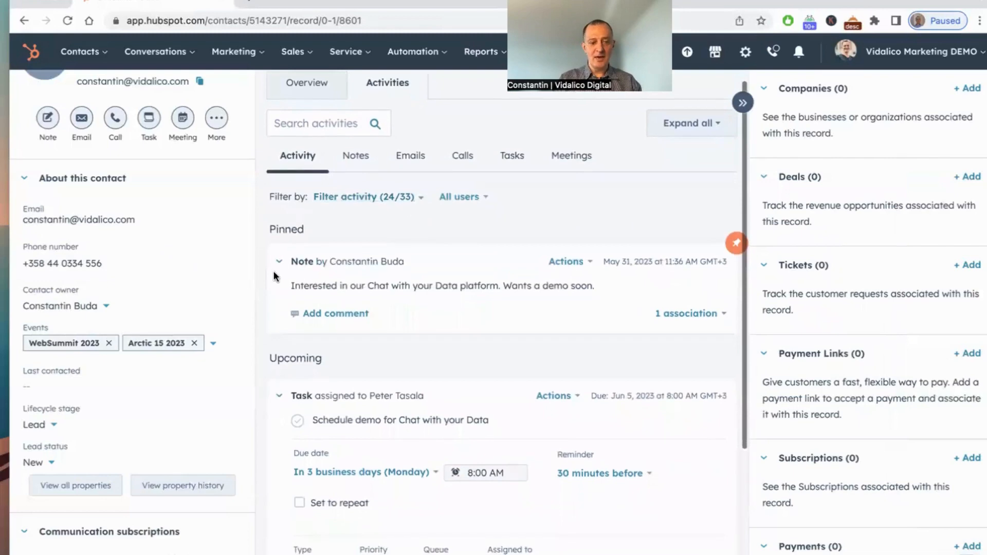
scroll(479, 305, down, 2)
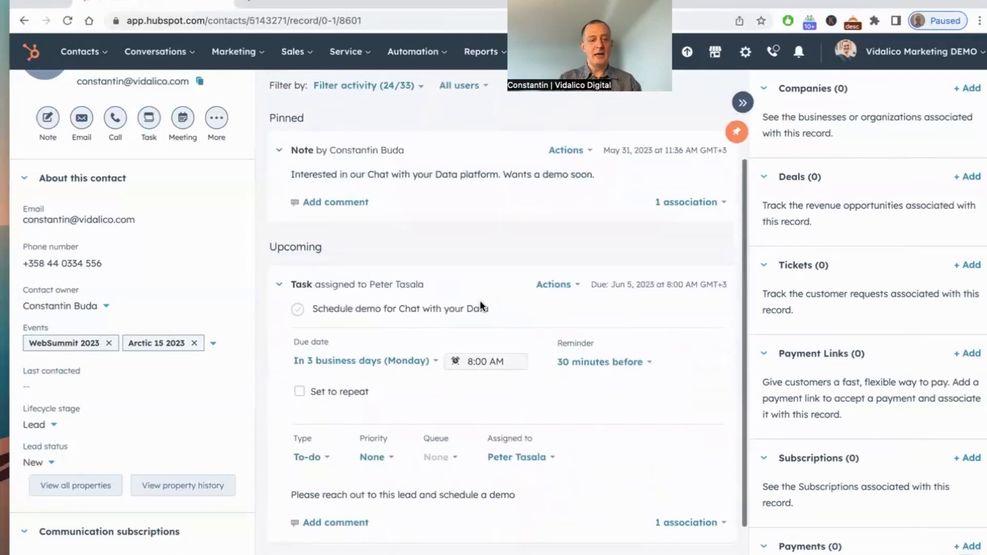
scroll(424, 366, down, 2)
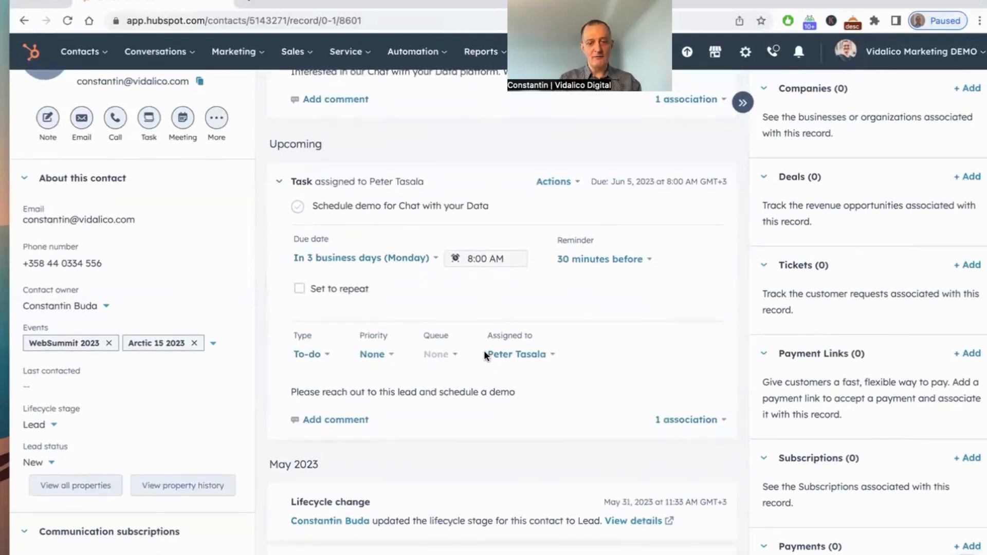
scroll(485, 352, up, 5)
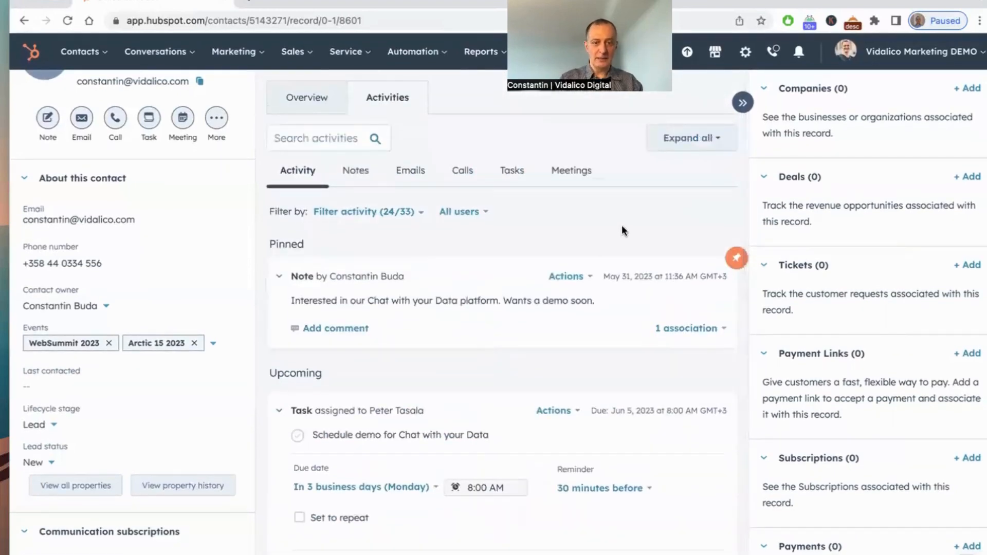
click(577, 175)
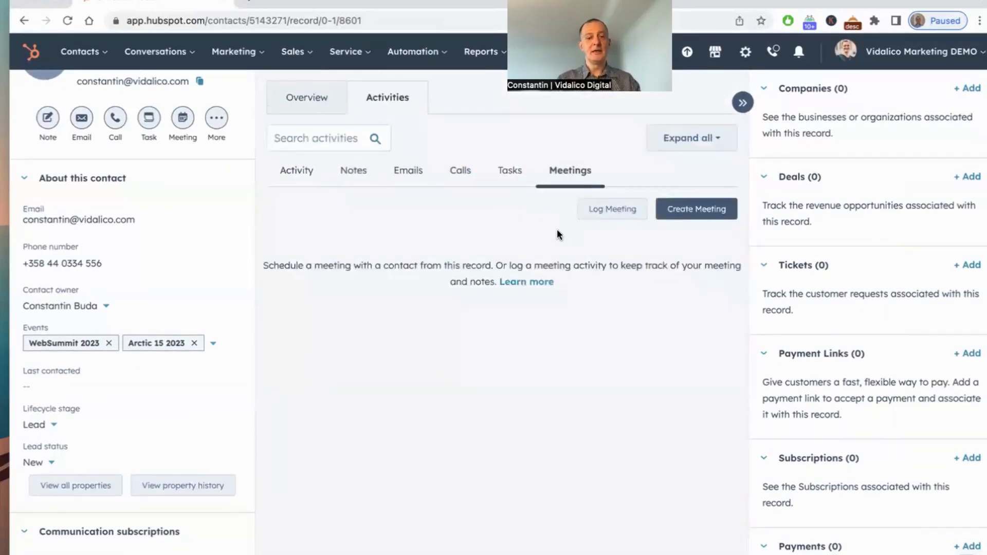
click(297, 171)
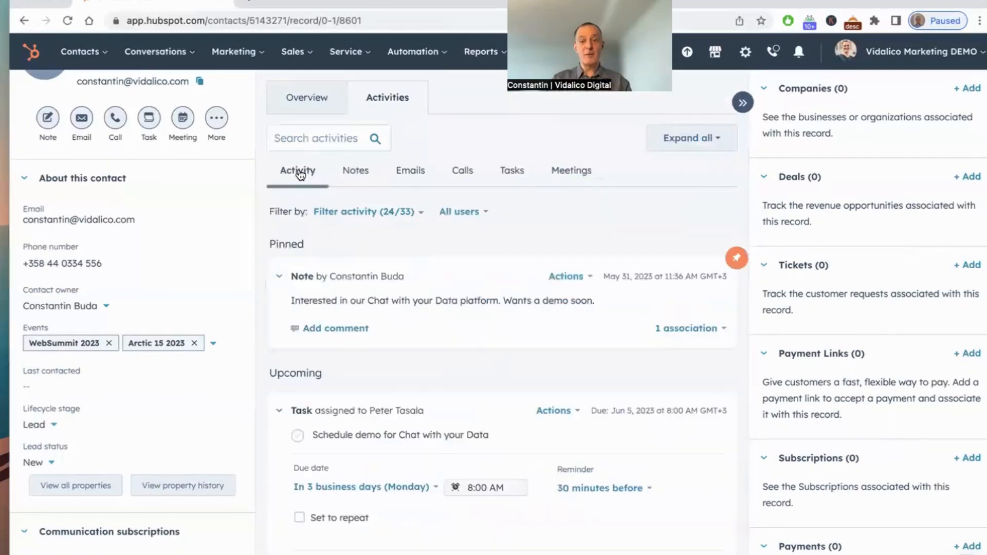
click(743, 103)
click(976, 103)
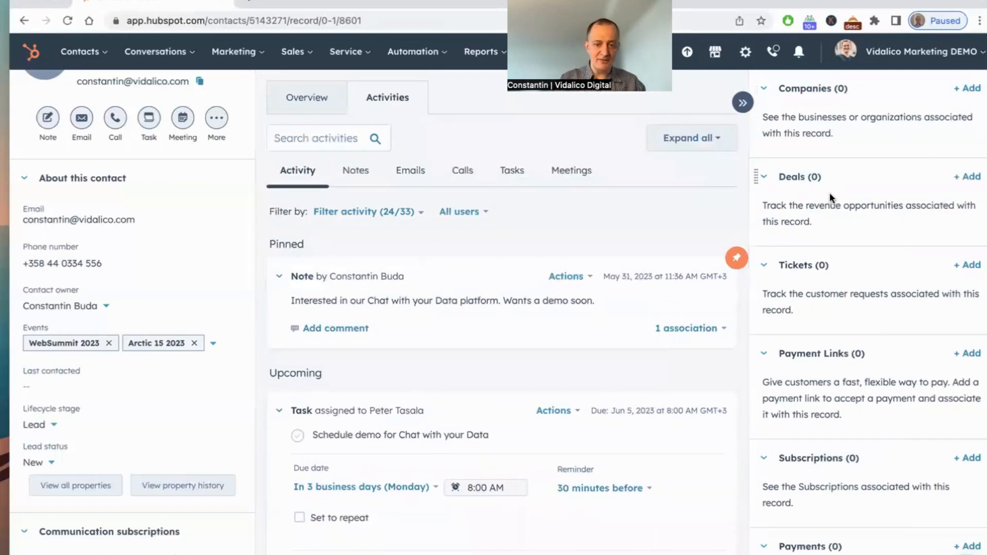
Step: Browse the cards in the contact record's sidebar and the left properties panel
scroll(838, 291, down, 2)
scroll(838, 292, down, 6)
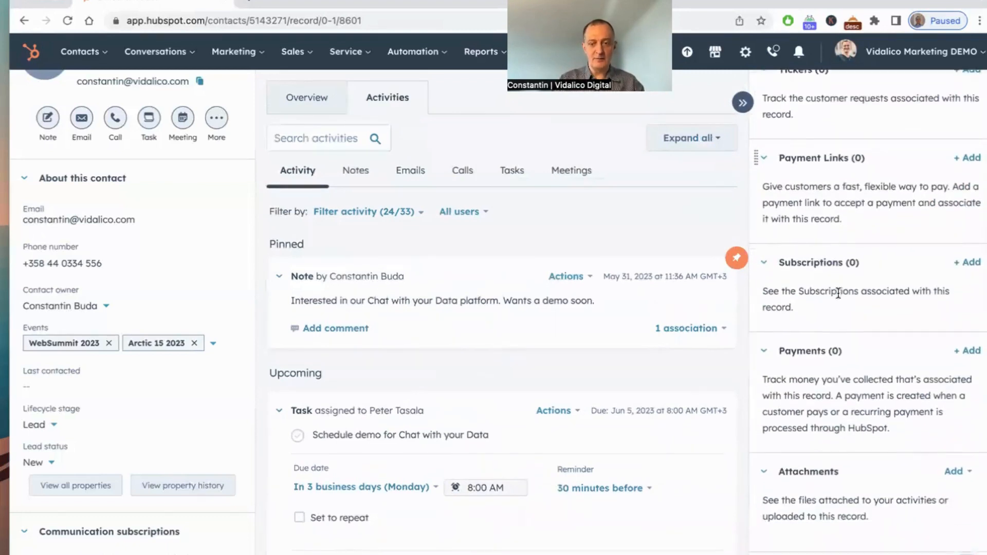
scroll(838, 291, down, 8)
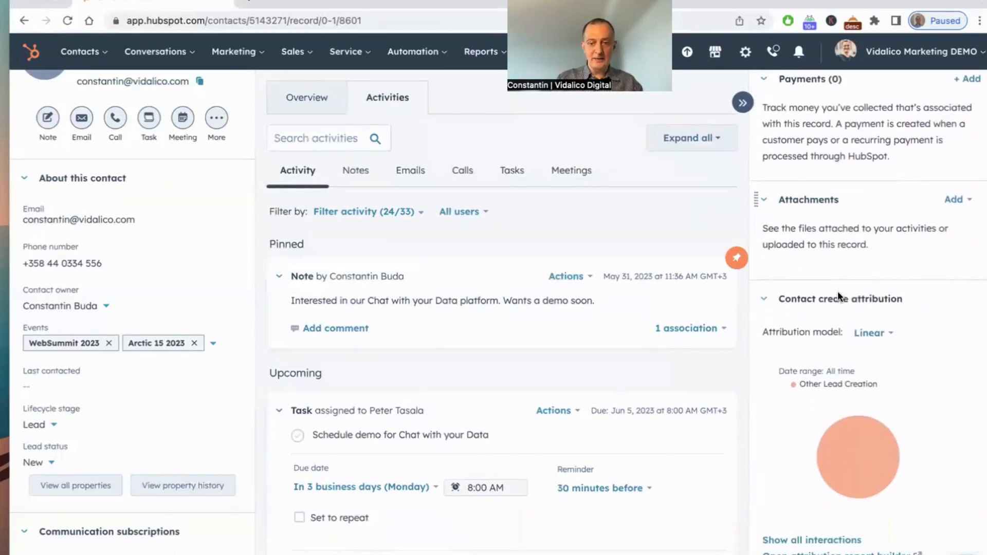
scroll(837, 291, down, 1)
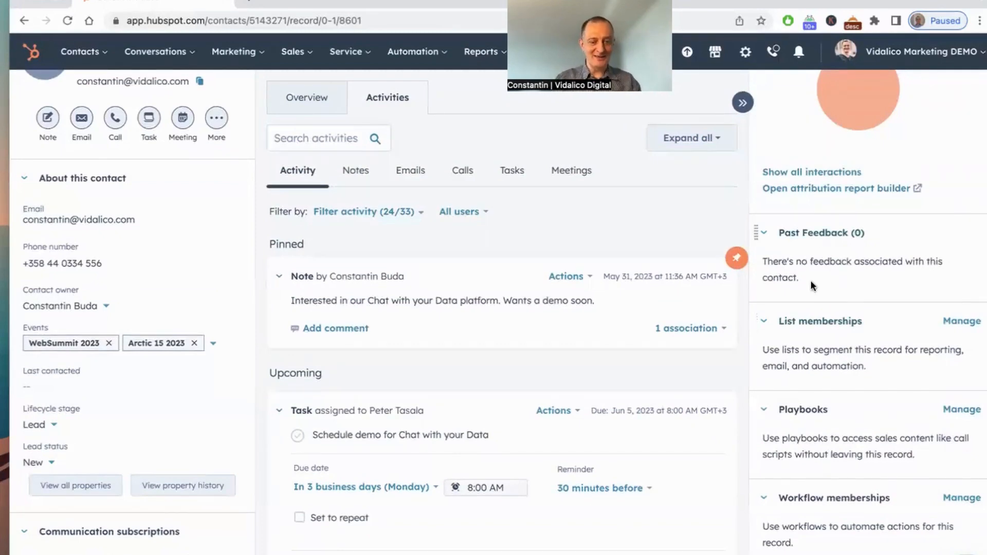
scroll(822, 323, down, 5)
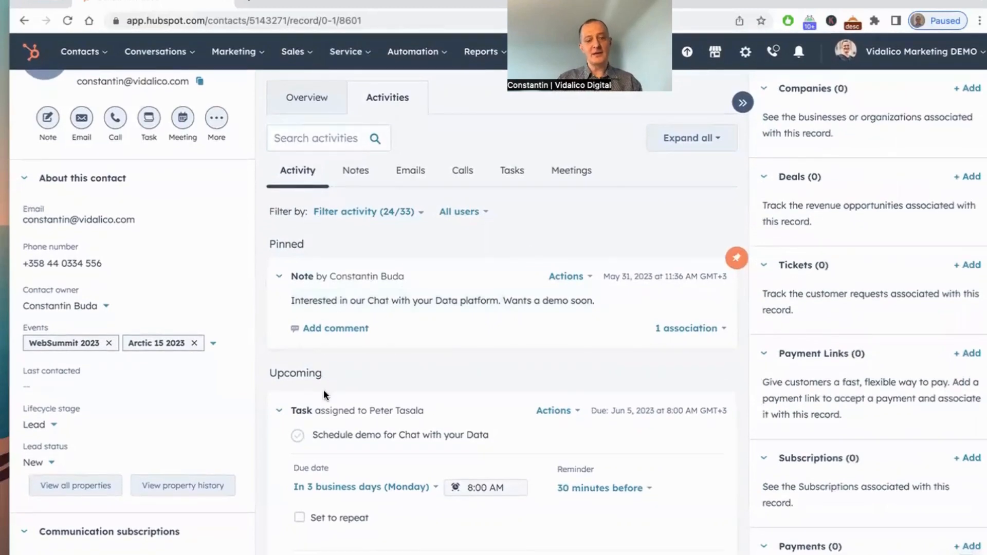
mouse_move(411, 408)
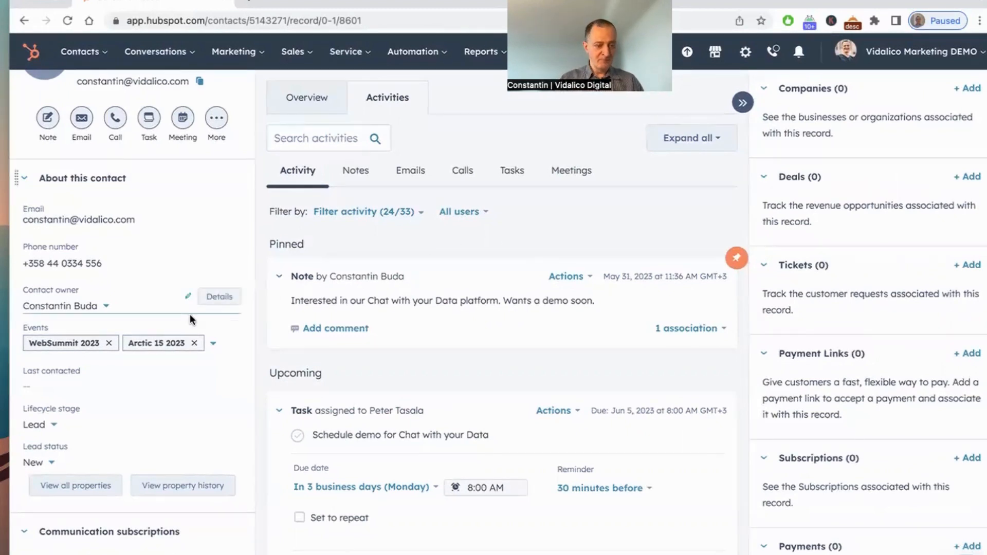
scroll(189, 313, down, 4)
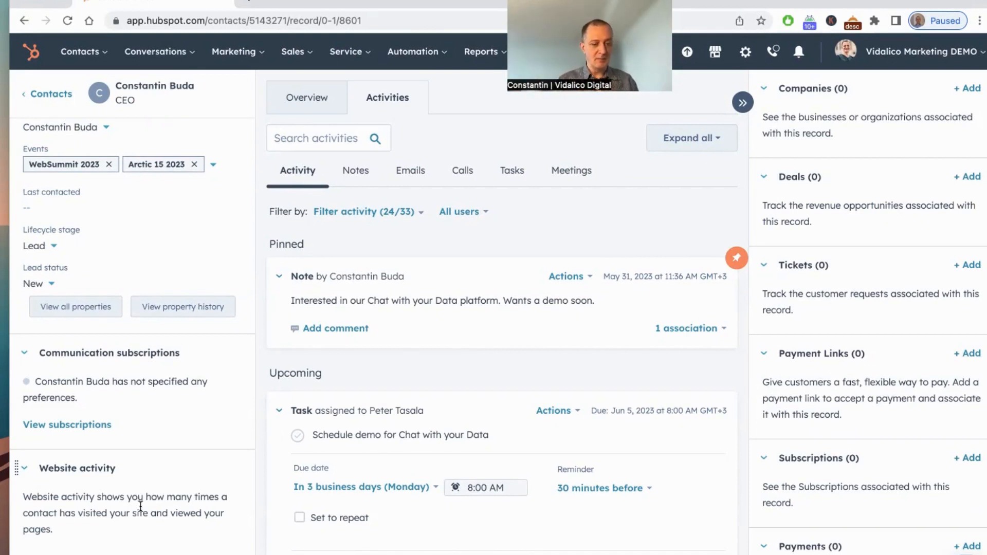
Step: Start a new contact-based active list from the Lists page and name it 'Websummit 2023'
click(104, 56)
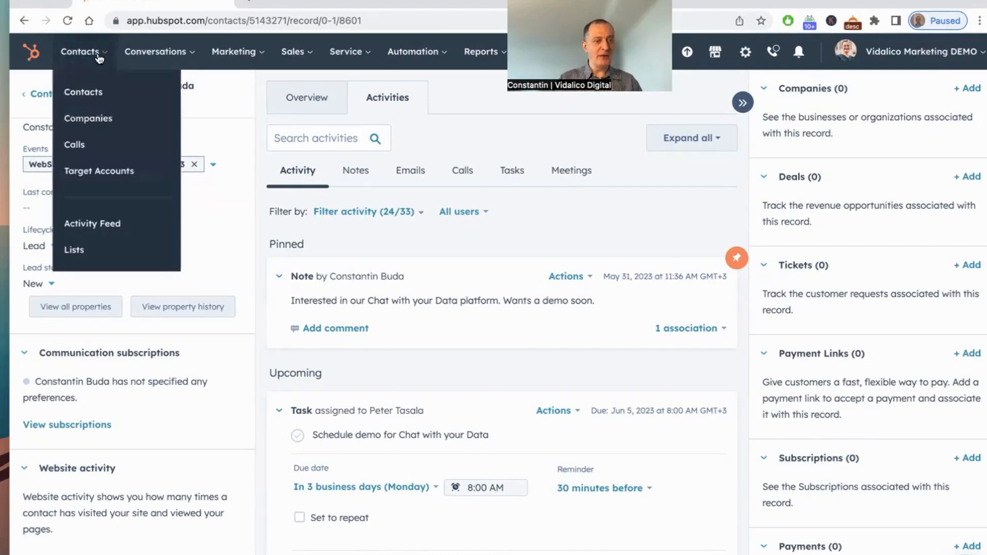
click(74, 251)
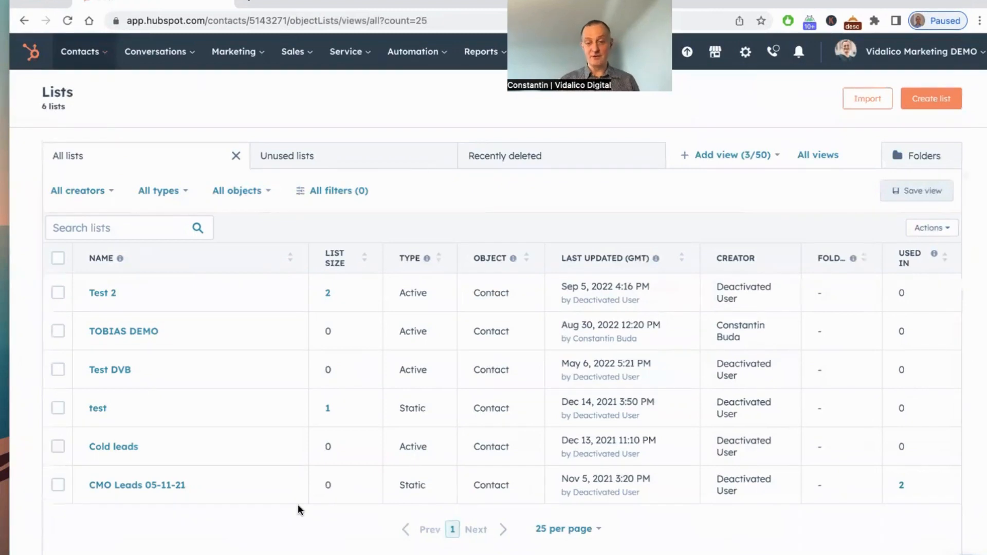
click(931, 99)
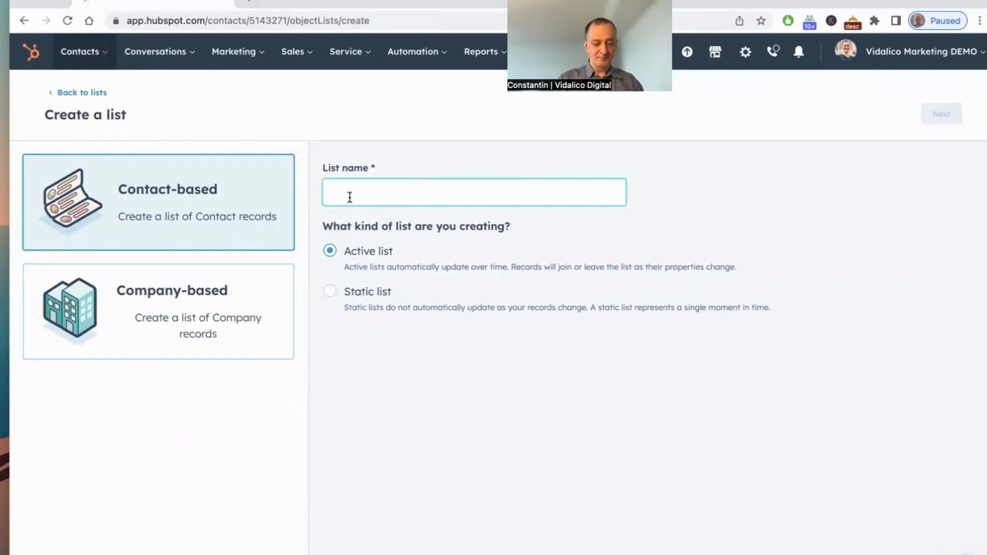
text(Events 2023)
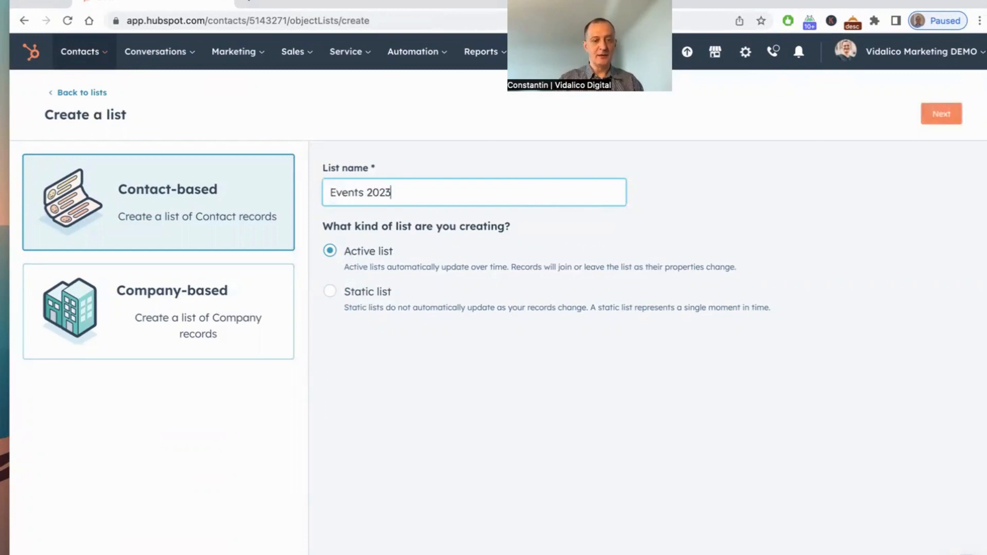
key(BackSpace)
key(BackSpace)
key(BackSpace)
key(BackSpace)
key(BackSpace)
key(BackSpace)
key(BackSpace)
key(BackSpace)
key(BackSpace)
key(BackSpace)
key(BackSpace)
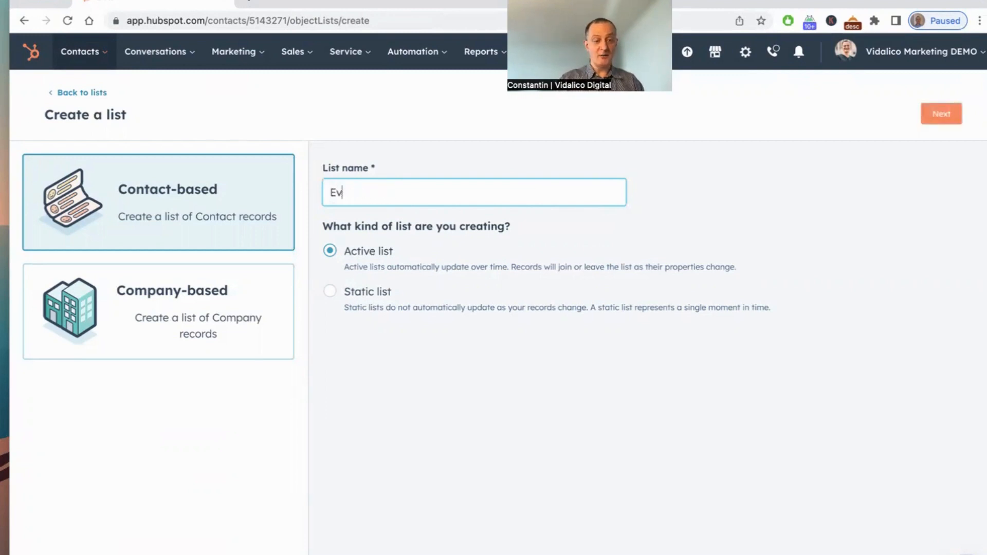
text(Websi)
key(BackSpace)
text(umit 2023)
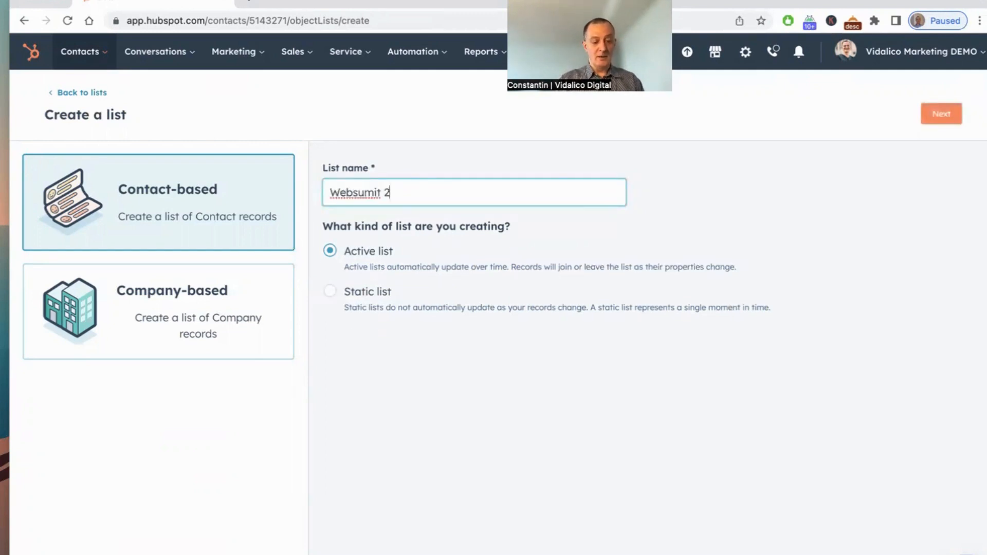
click(366, 193)
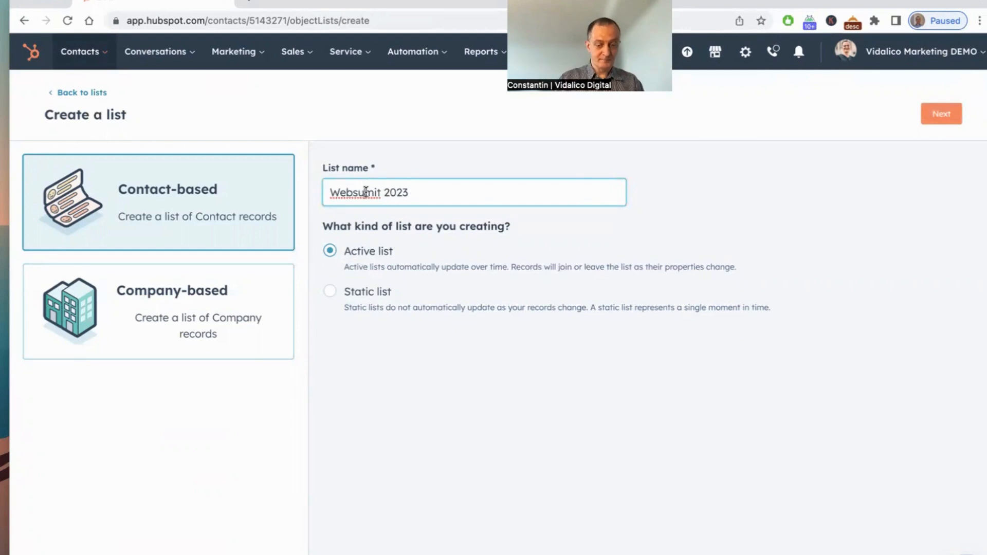
text(m)
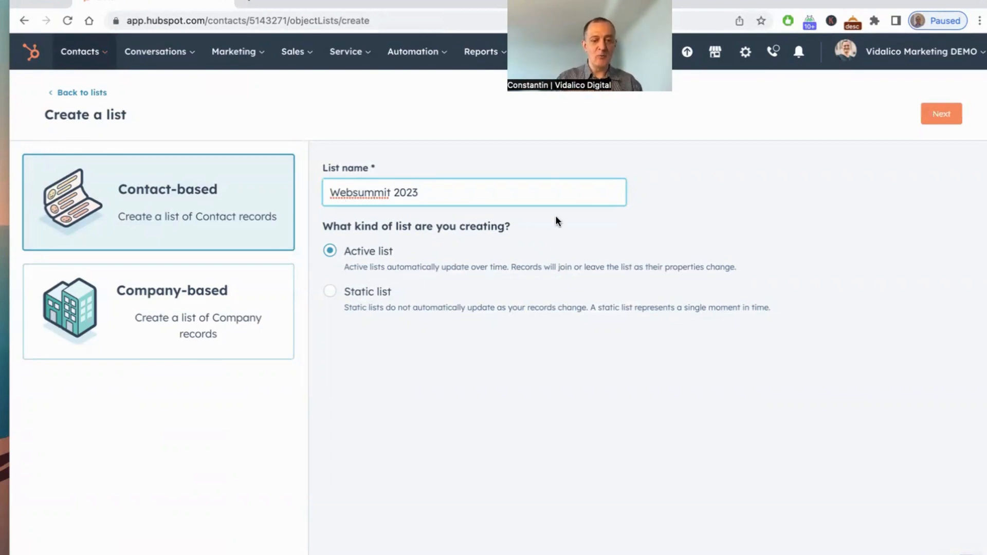
click(950, 119)
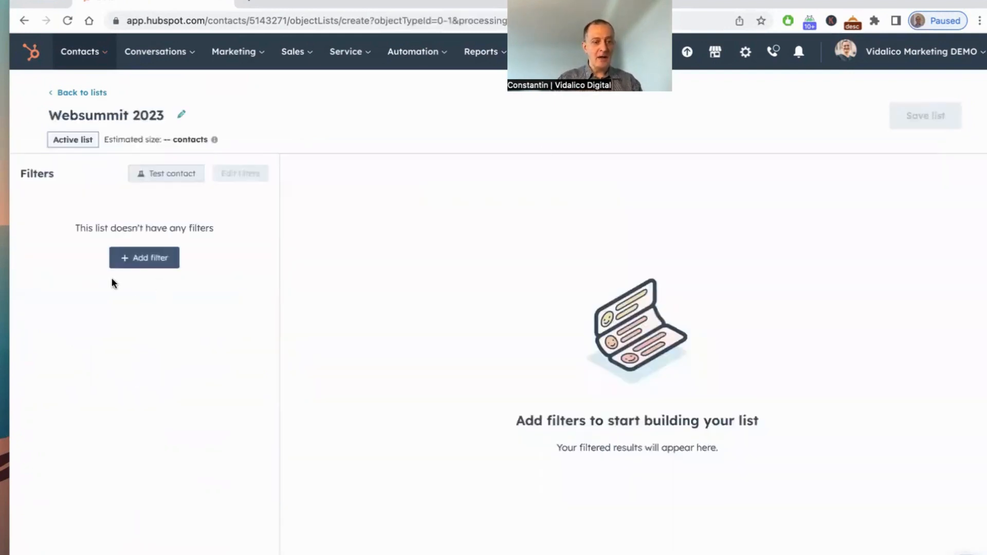
Step: Add a filter on the Events contact property set to 'is any of' WebSummit 2023
click(141, 257)
click(328, 217)
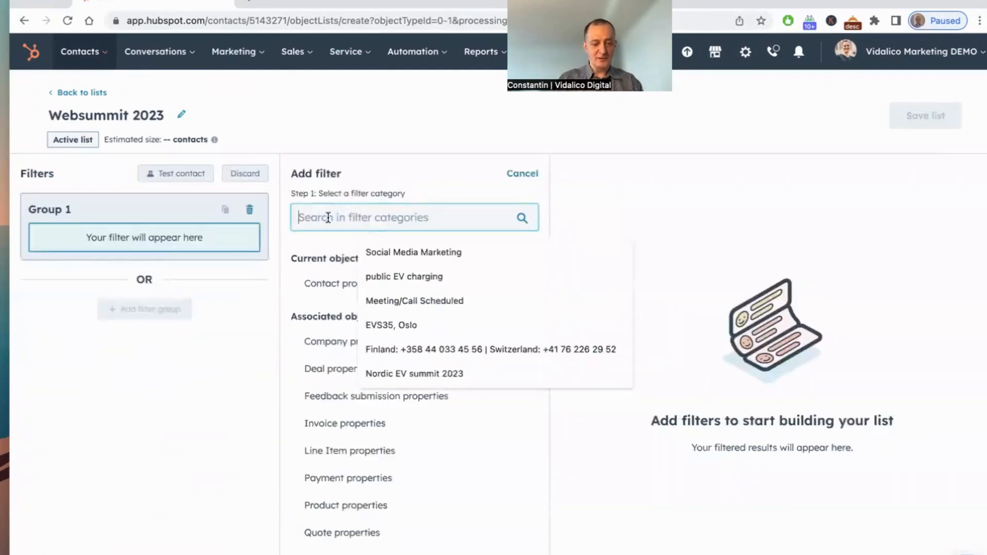
click(325, 281)
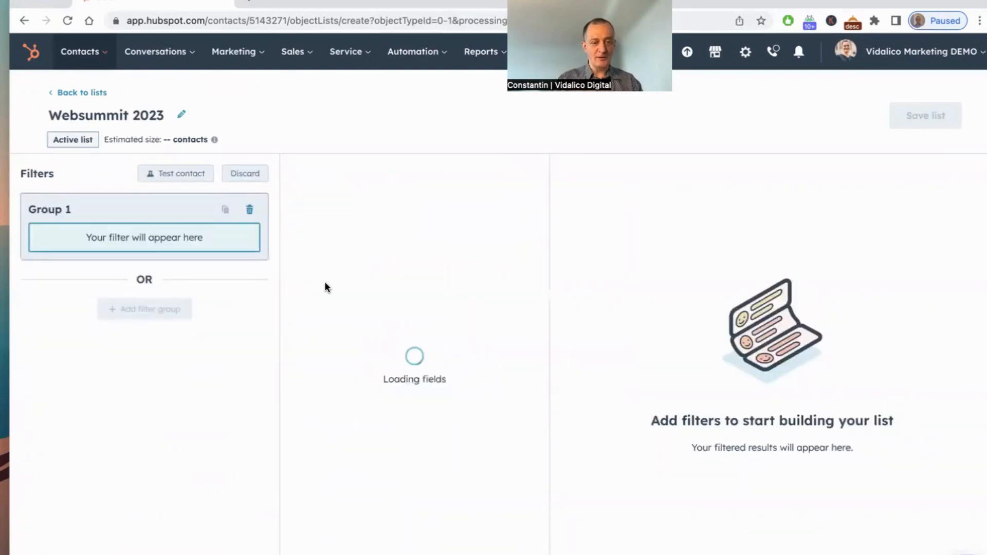
click(323, 248)
text(events)
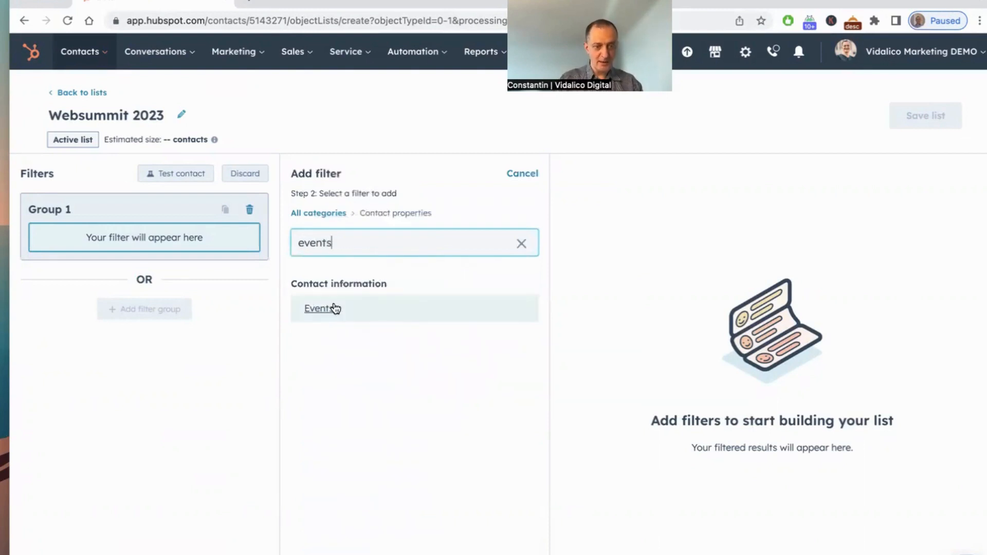
click(331, 308)
click(524, 235)
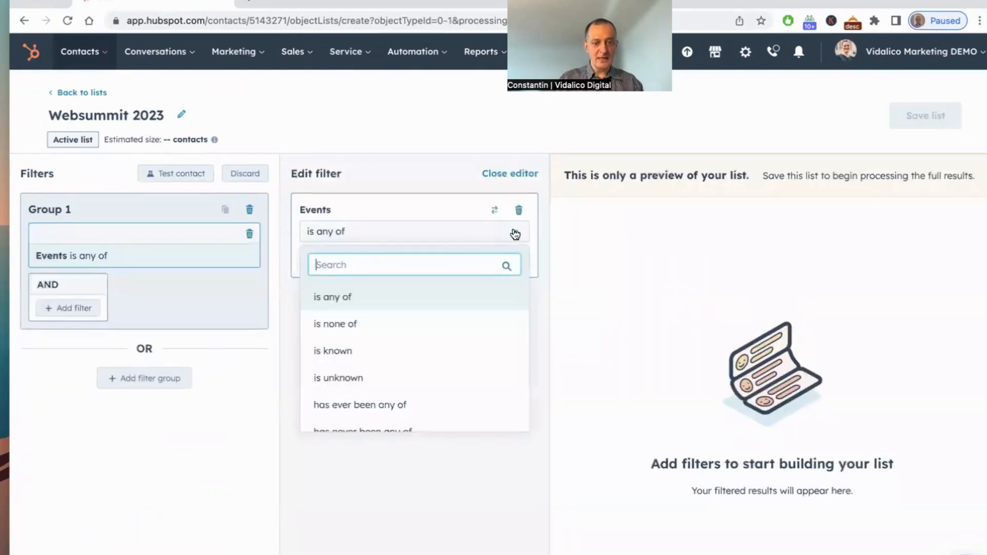
click(384, 297)
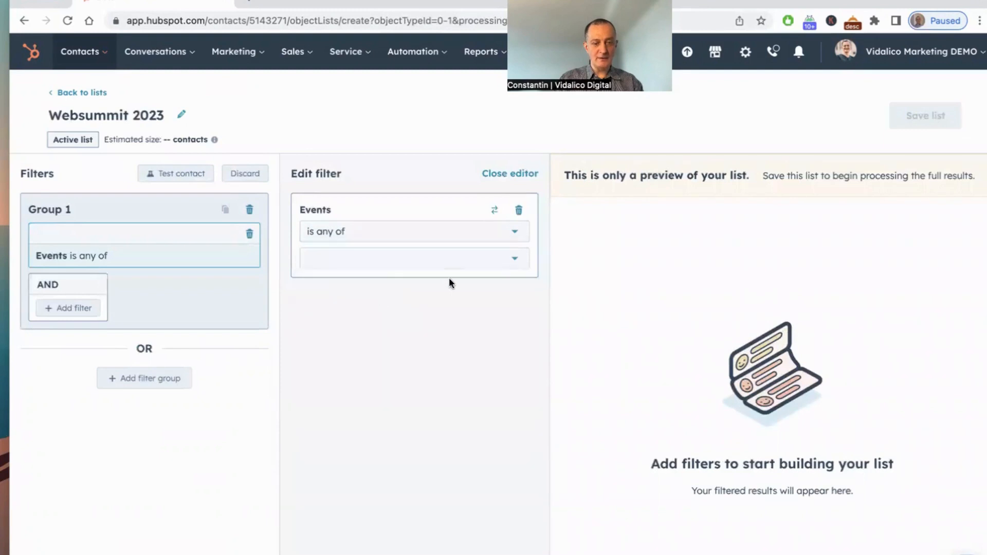
click(514, 259)
click(319, 291)
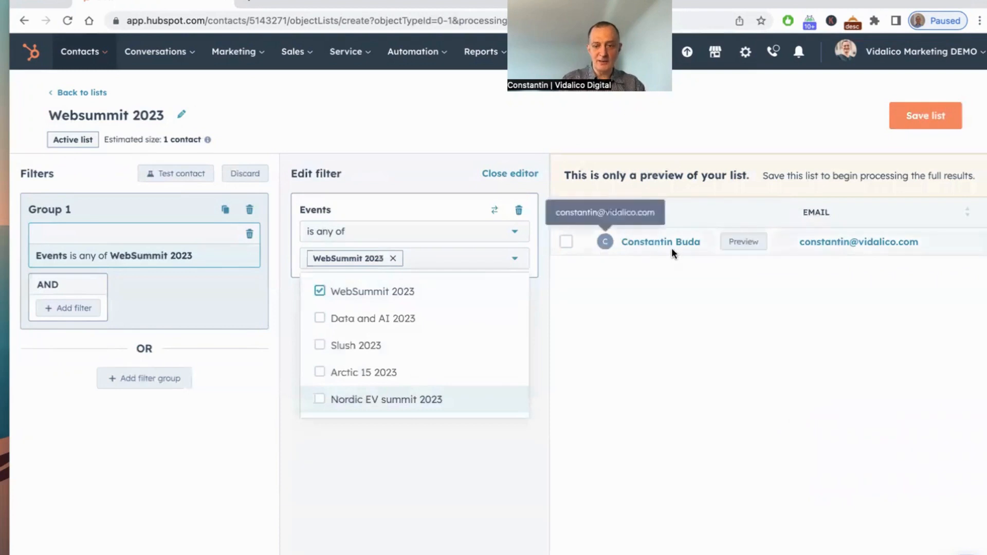
Step: Save the Websummit 2023 list and go back to the lists overview
click(399, 486)
click(929, 115)
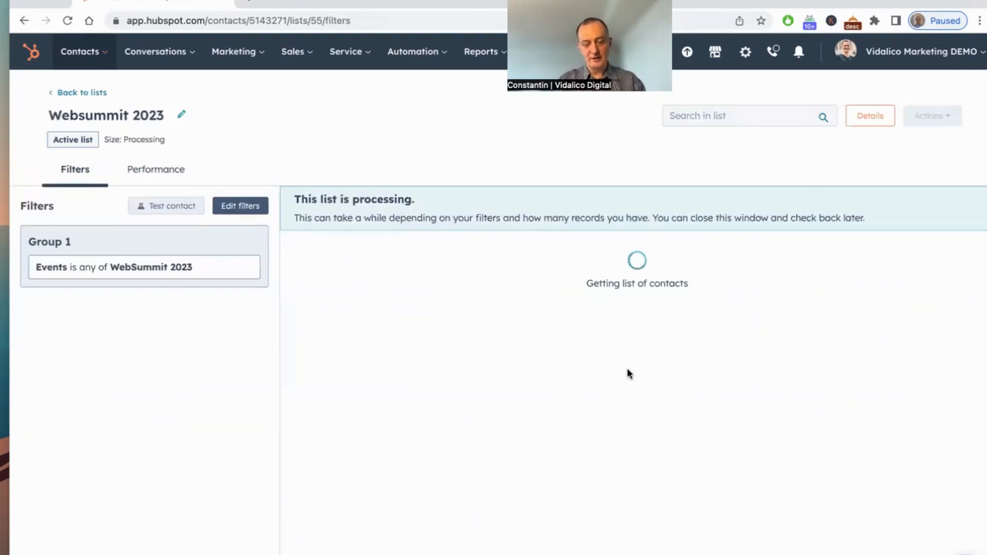
click(92, 97)
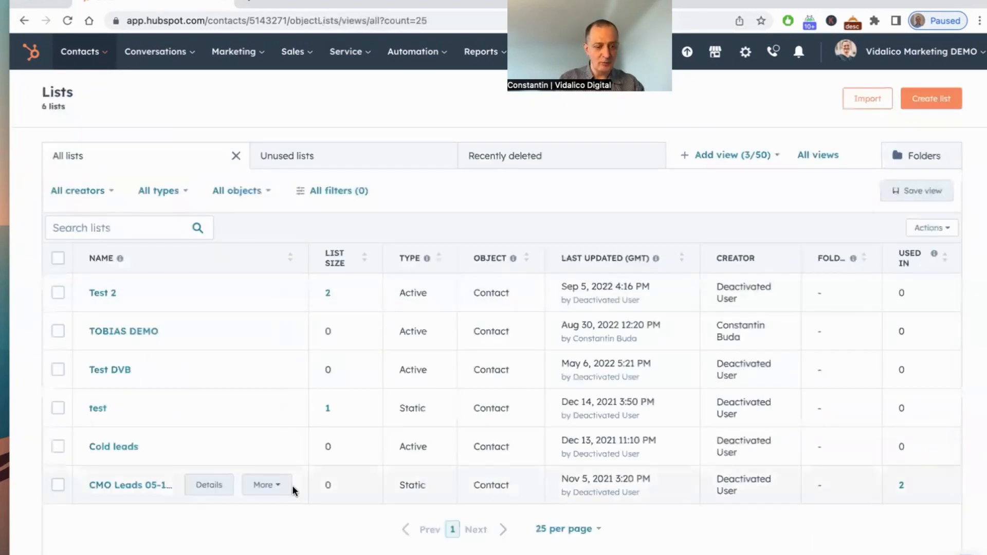
Step: Open the contact's record from the contacts list and review its properties and activity timeline
mouse_move(141, 498)
key(ctrl+r)
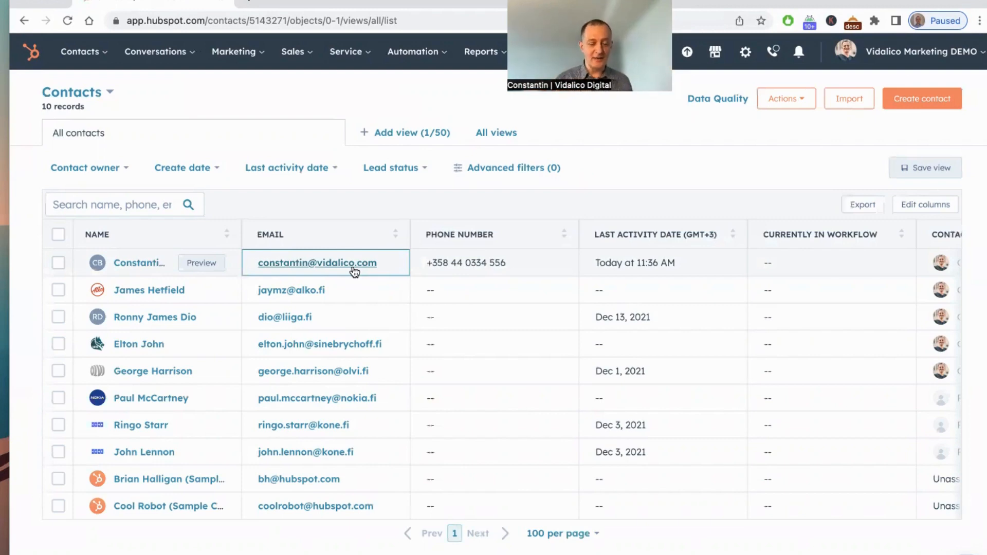
click(138, 263)
scroll(190, 373, down, 3)
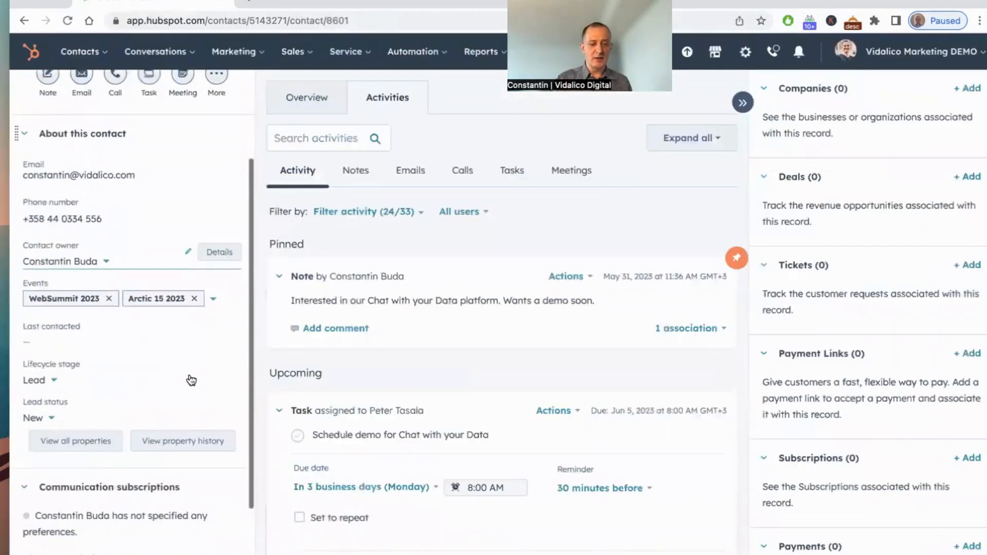
scroll(508, 366, down, 4)
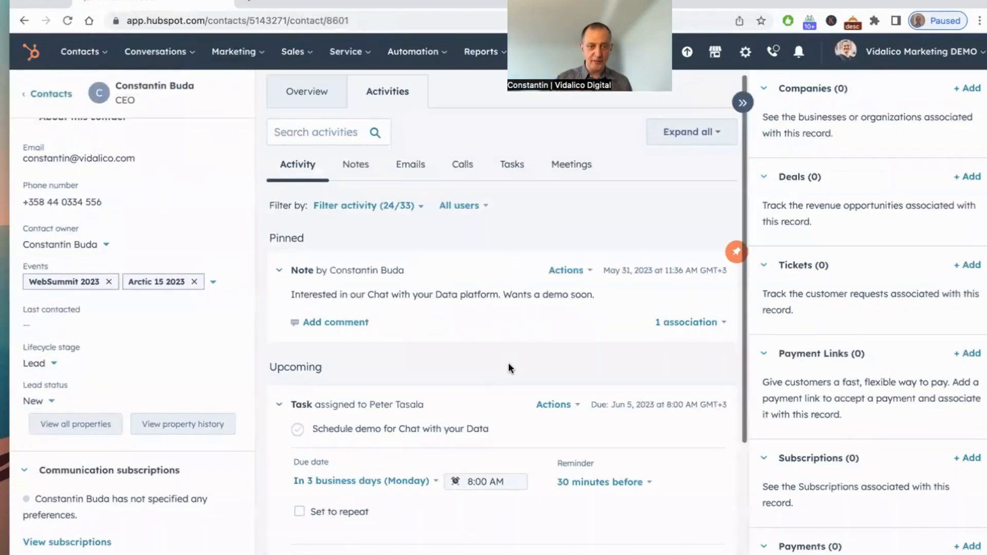
scroll(507, 362, down, 1)
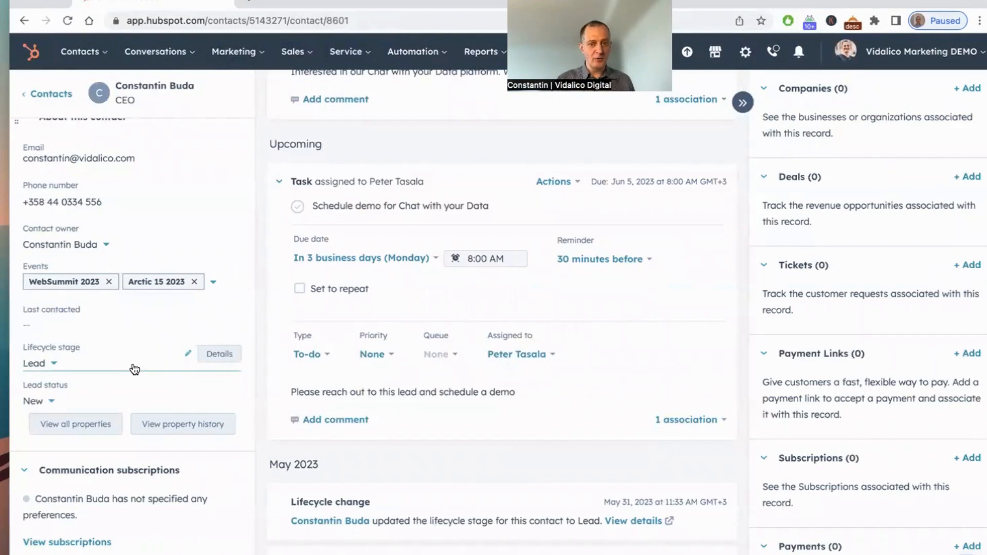
scroll(135, 369, down, 2)
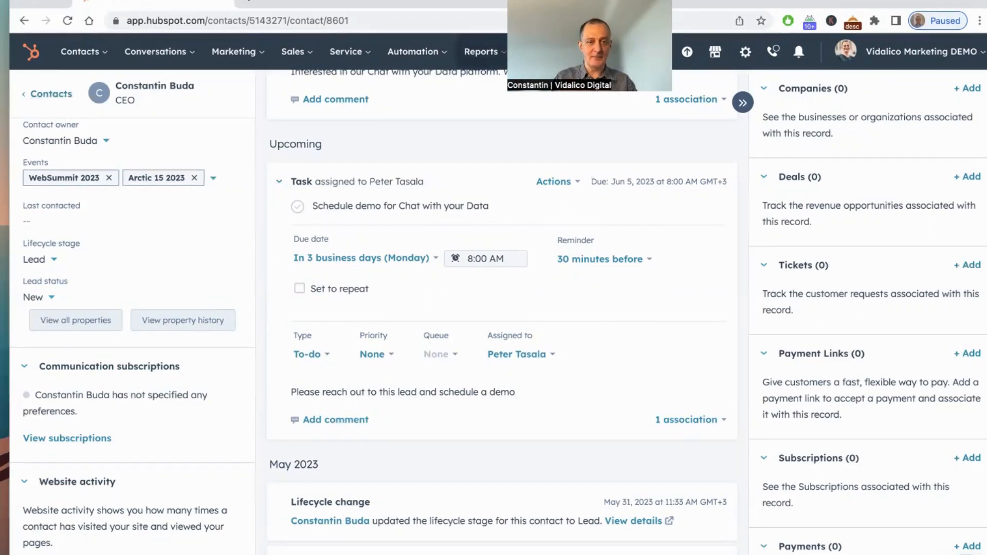
scroll(564, 200, up, 5)
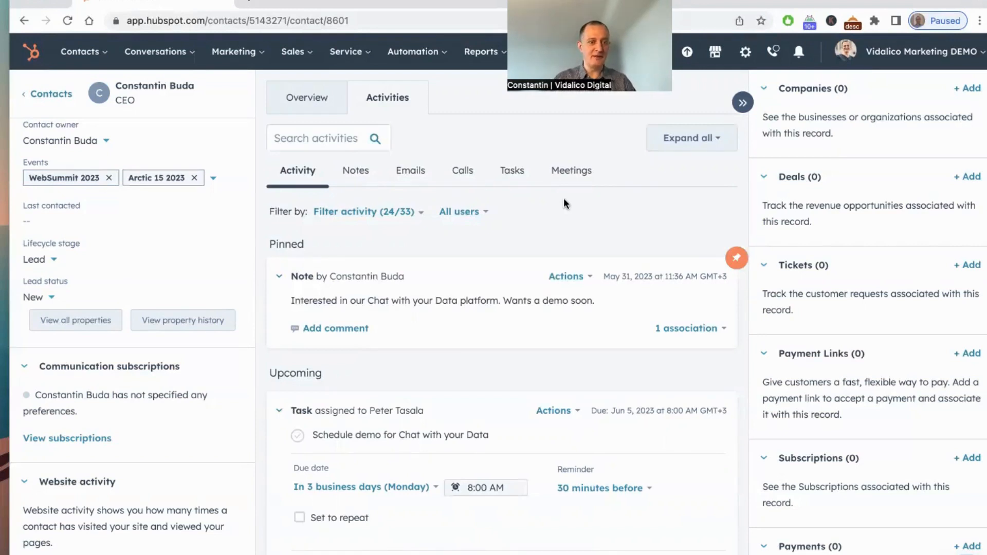